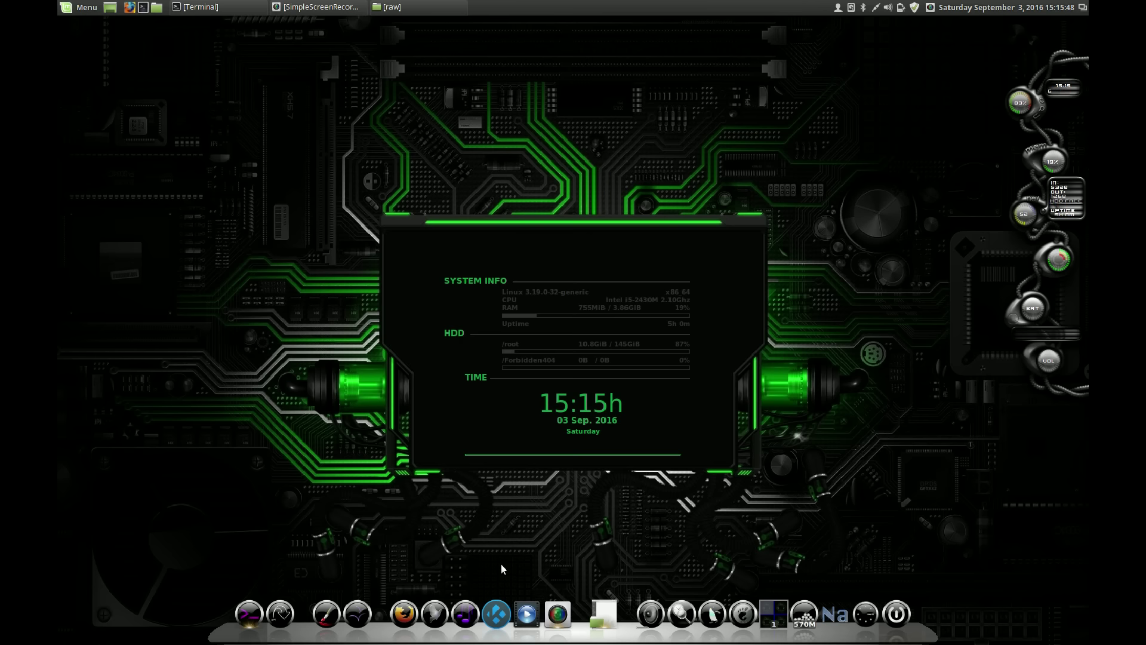
# Step: Launch Kodi and open the skin settings from the Settings home menu entry
pyautogui.click(492, 602)
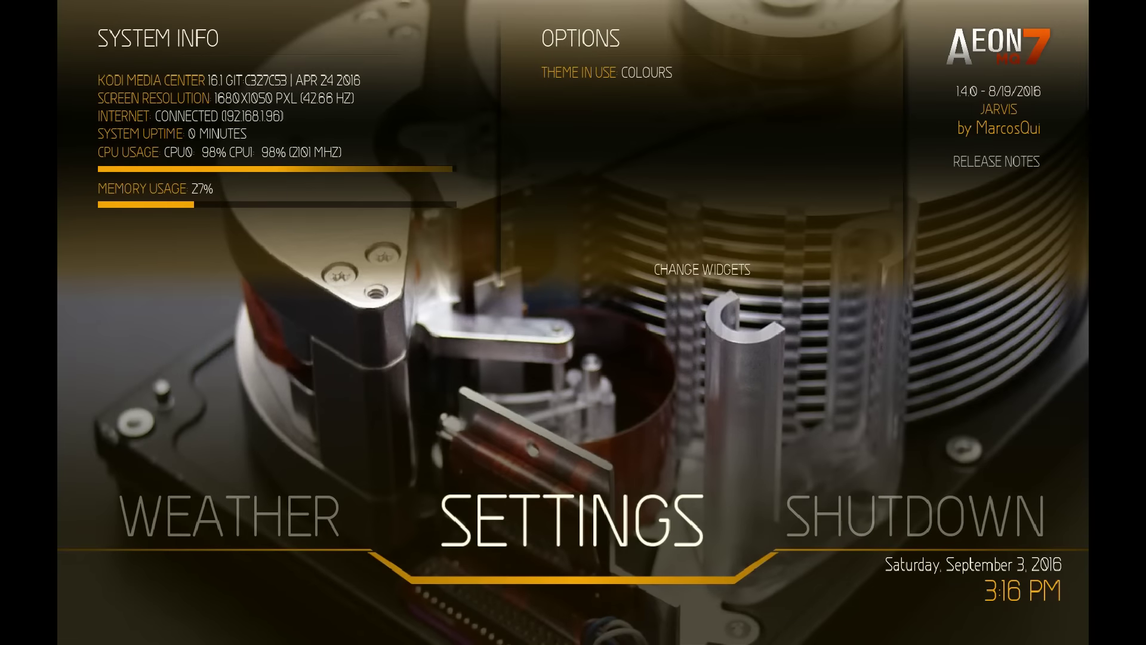
pyautogui.press('Down')
pyautogui.press('Right')
pyautogui.press('Right')
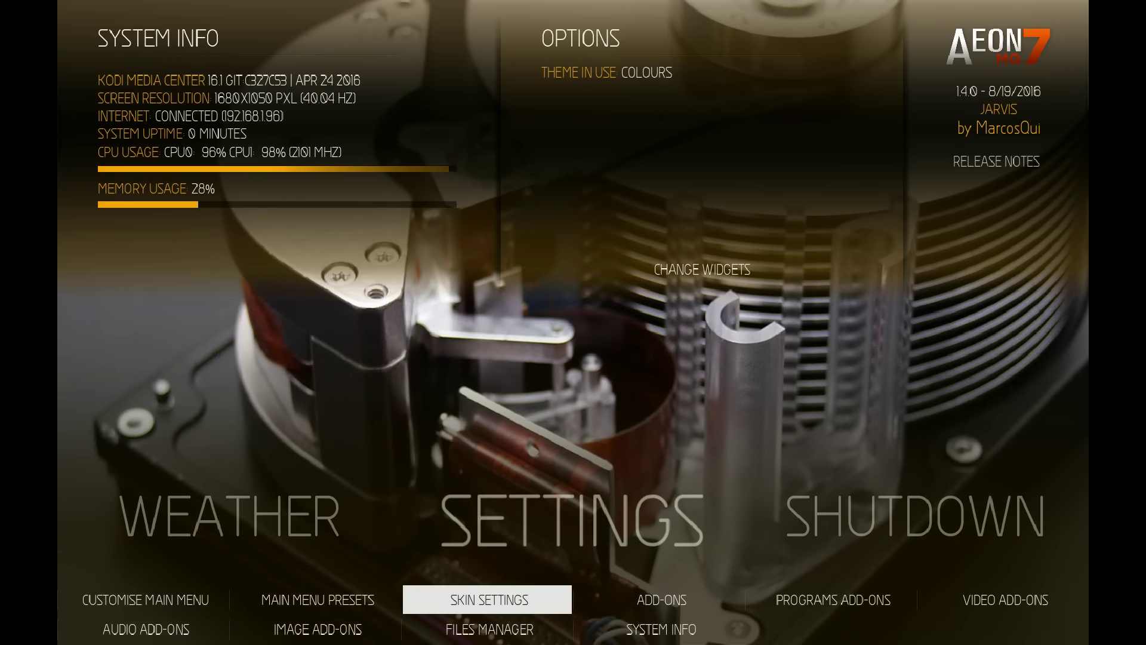
pyautogui.press('Return')
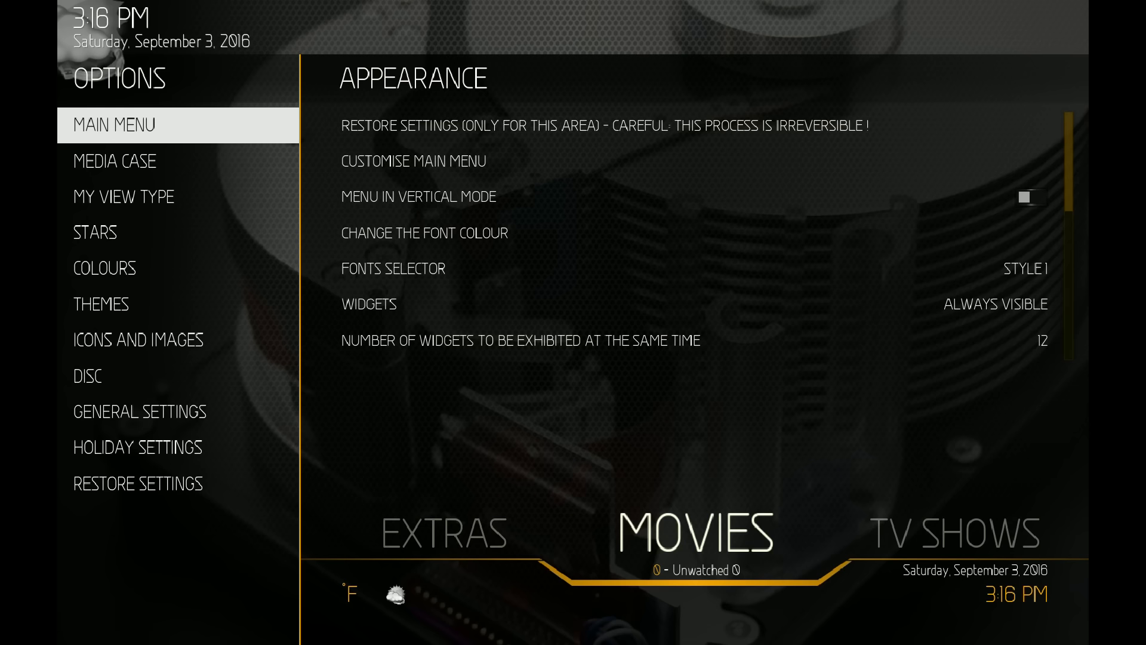
# Step: Cycle through the available main menu font styles and set the font to Halloween
pyautogui.press('Right')
pyautogui.press('Down')
pyautogui.press('Down')
pyautogui.press('Down')
pyautogui.press('Down')
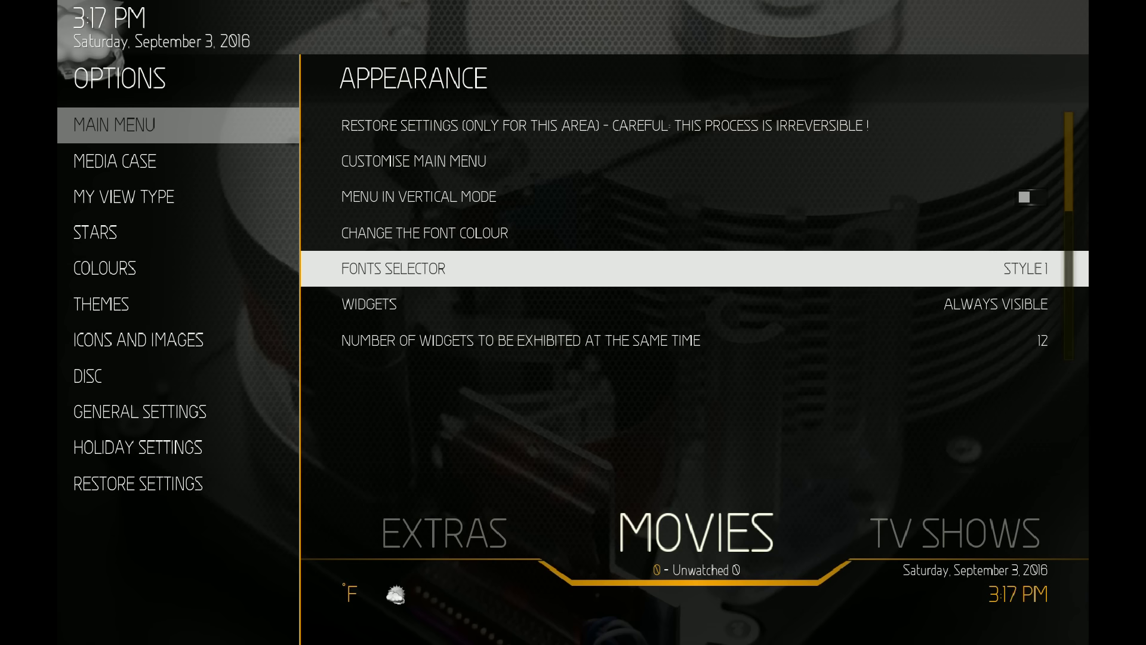
pyautogui.press('Return')
pyautogui.press('Return')
pyautogui.press('Return')
pyautogui.press('Return')
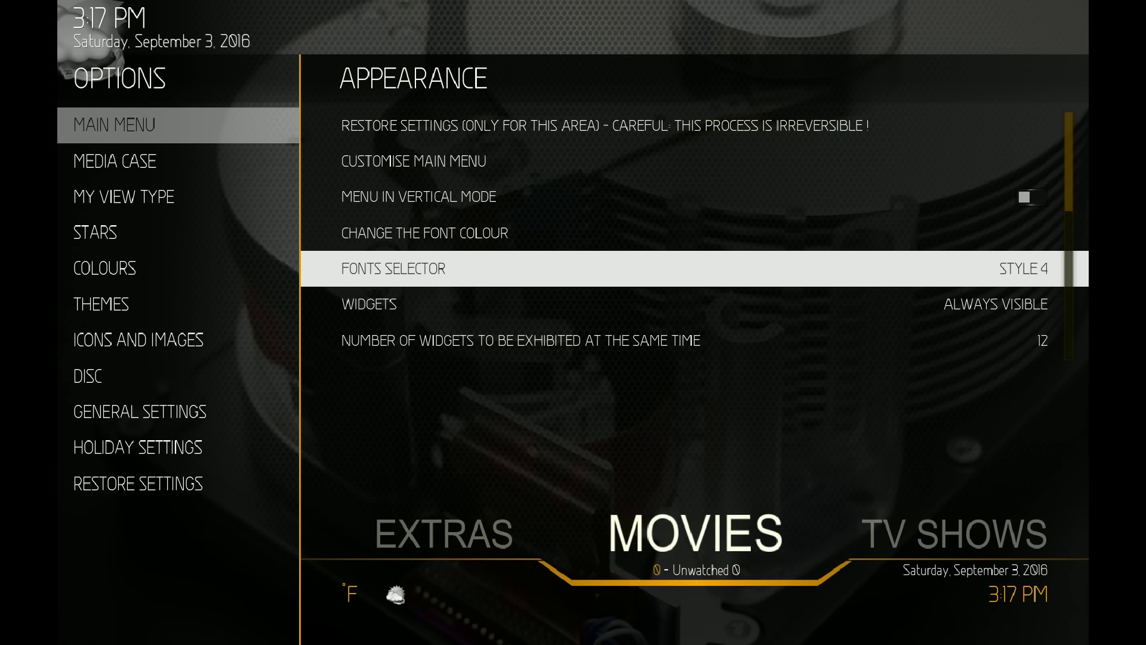
pyautogui.press('Return')
pyautogui.press('Return')
pyautogui.press('Return')
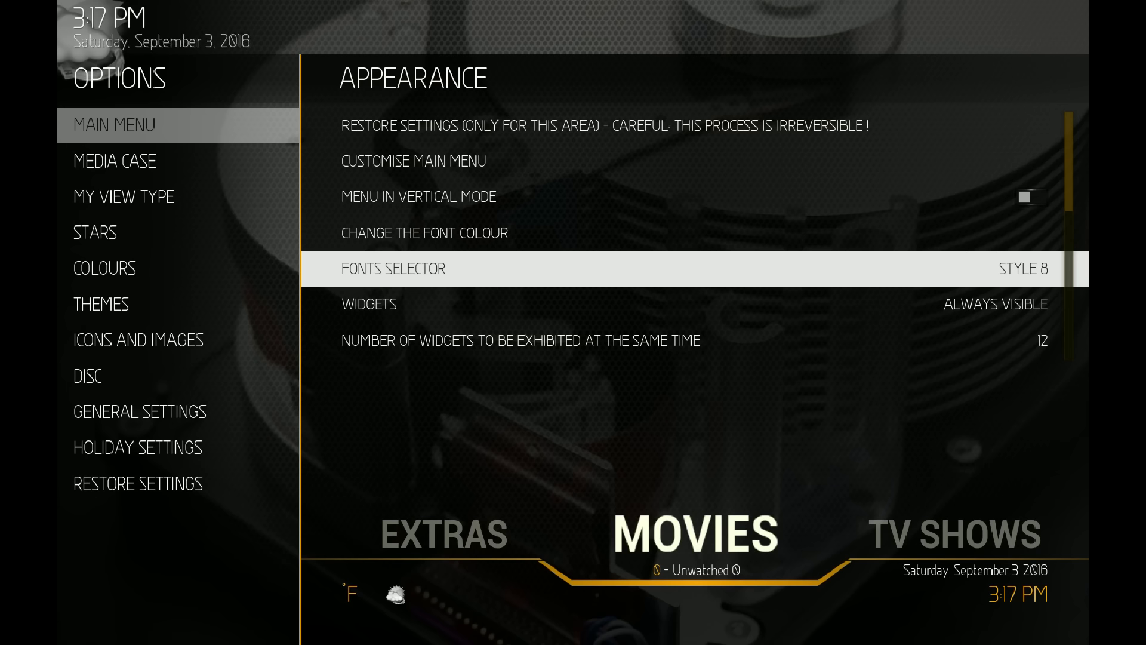
pyautogui.press('Return')
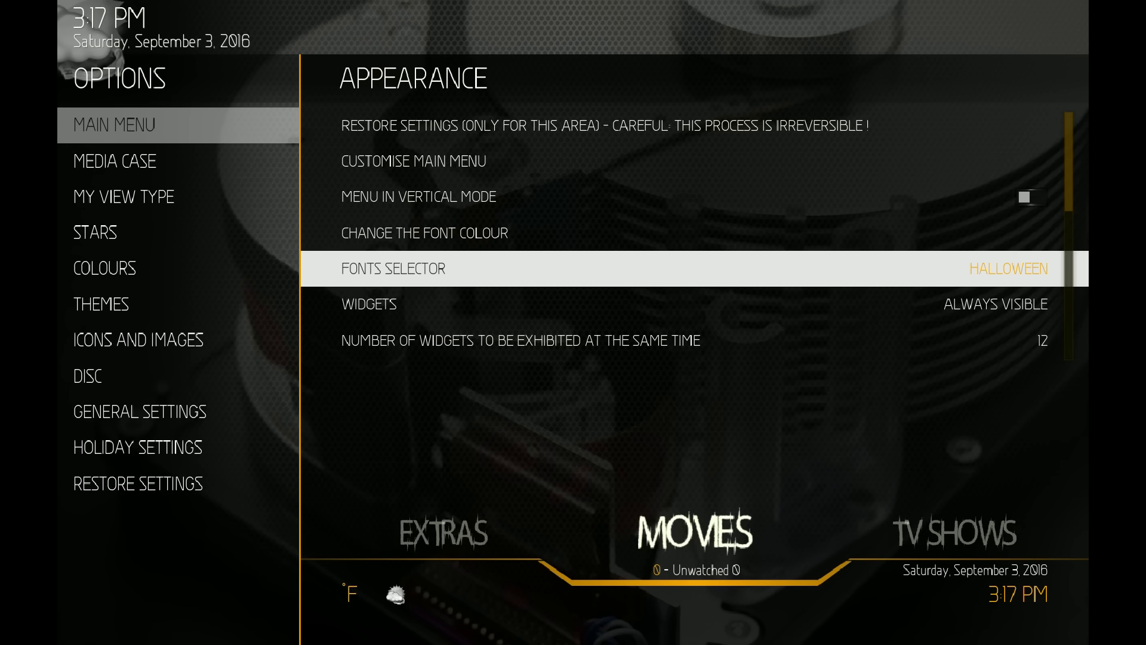
pyautogui.press('Return')
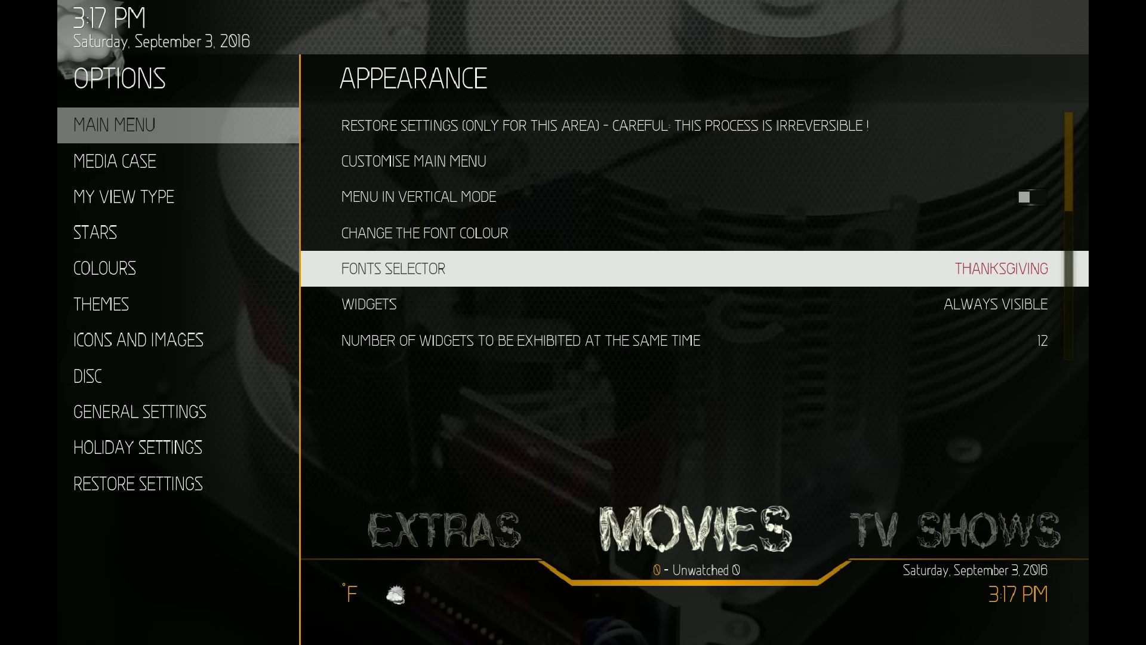
pyautogui.press('Return')
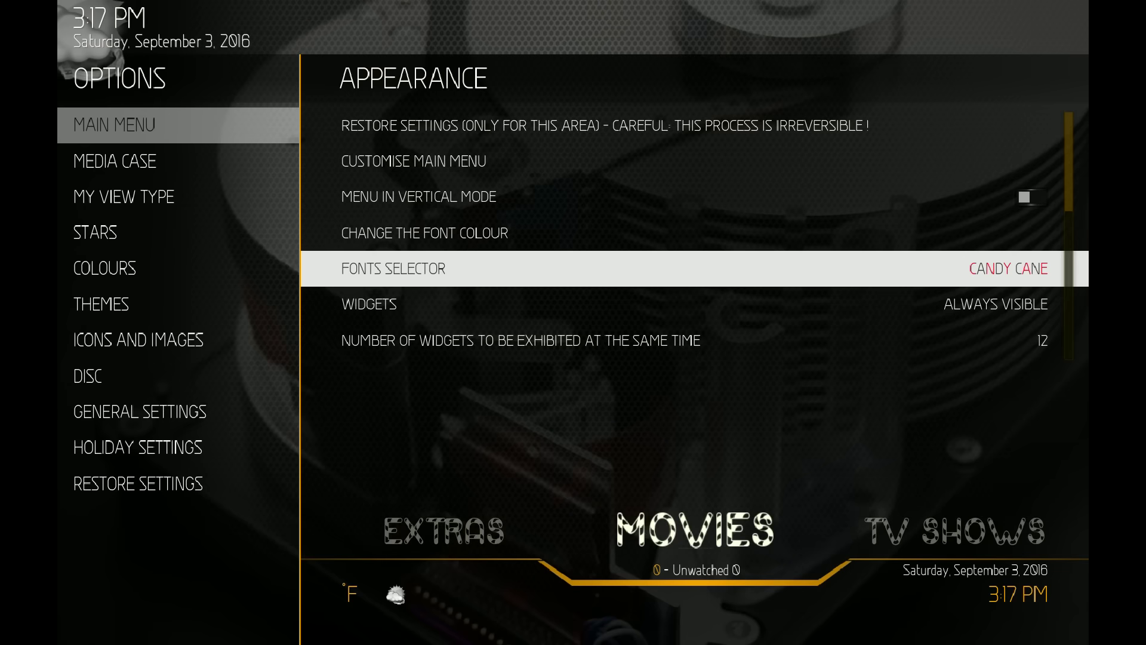
pyautogui.press('Return')
pyautogui.press('Return')
pyautogui.press('Return')
pyautogui.press('Return')
pyautogui.press('Return')
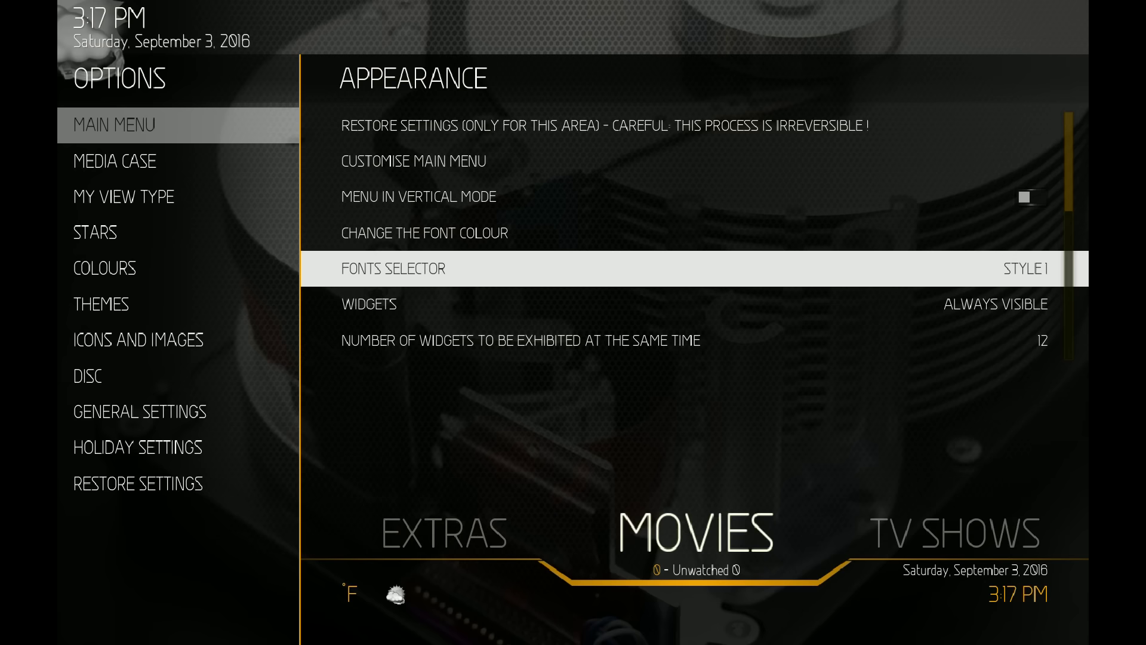
pyautogui.press('Return')
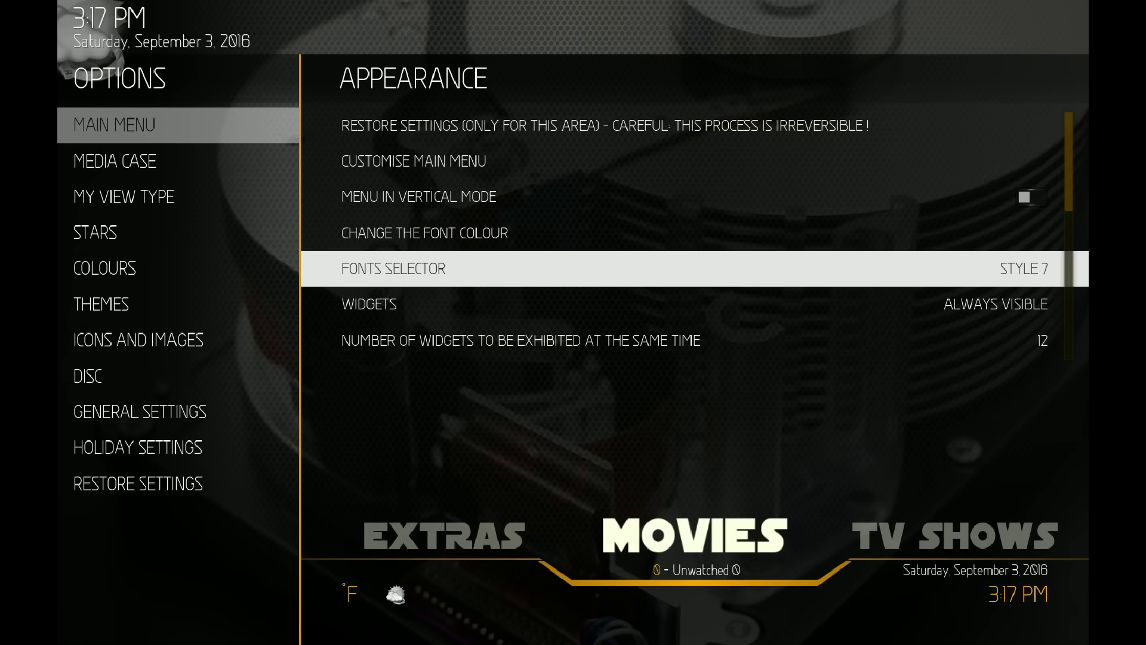
pyautogui.press('Return')
pyautogui.press('Return')
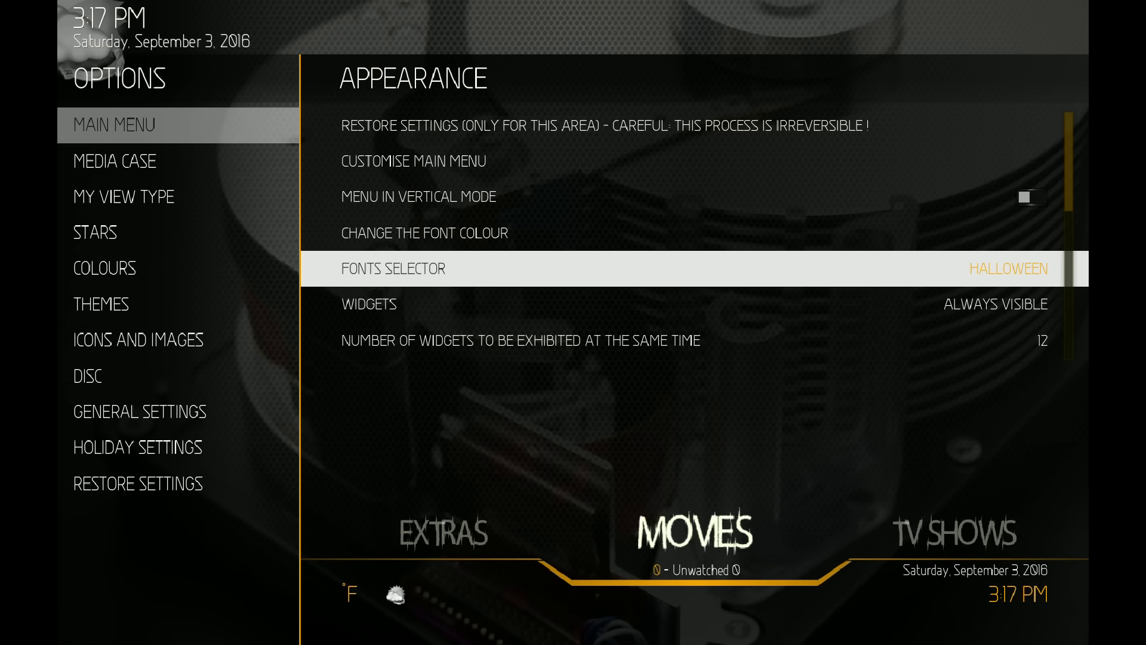
# Step: Open Get Themes in the image theme settings and bring up the list of more image add-ons
pyautogui.press('Left')
pyautogui.press('Down')
pyautogui.press('Down')
pyautogui.press('Down')
pyautogui.press('Down')
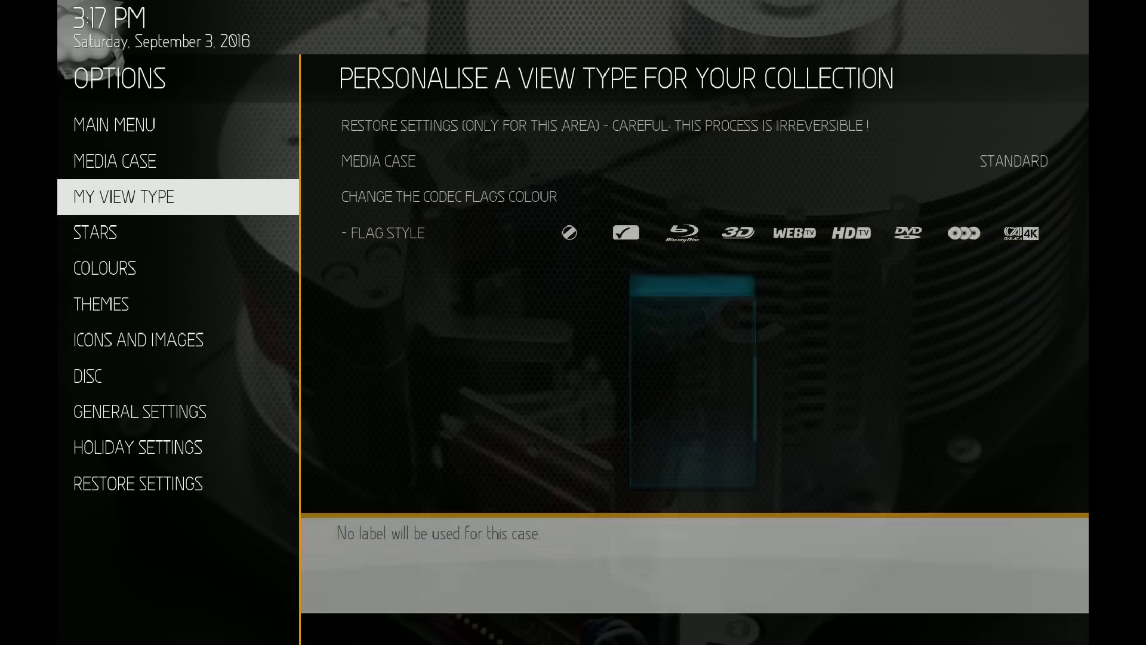
pyautogui.press('Down')
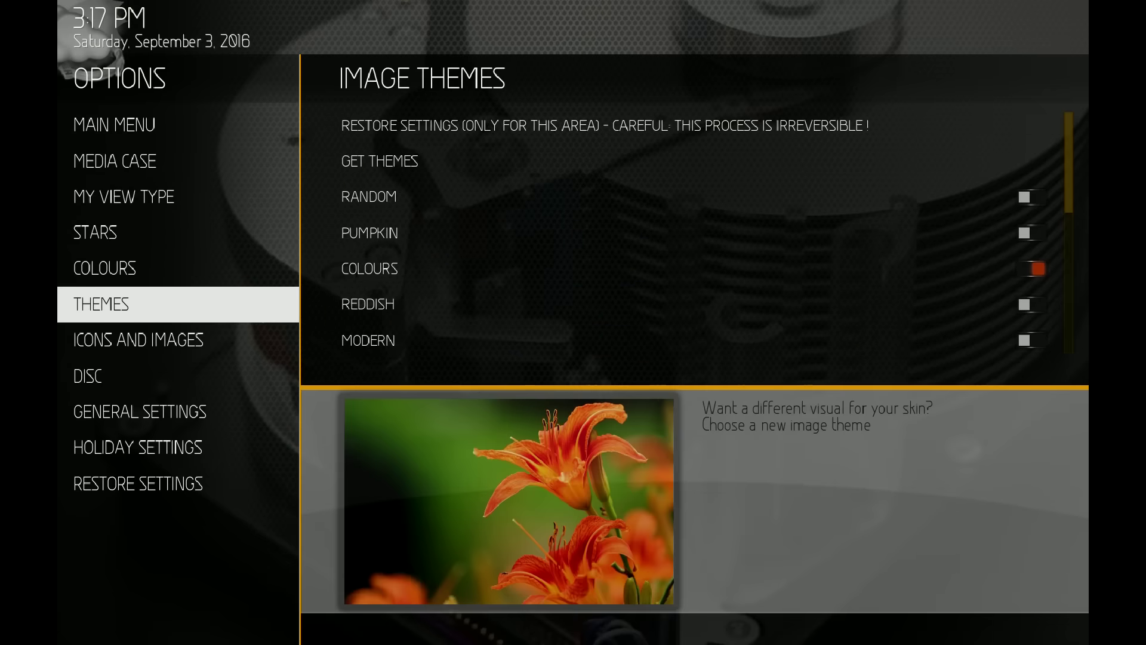
pyautogui.press('Right')
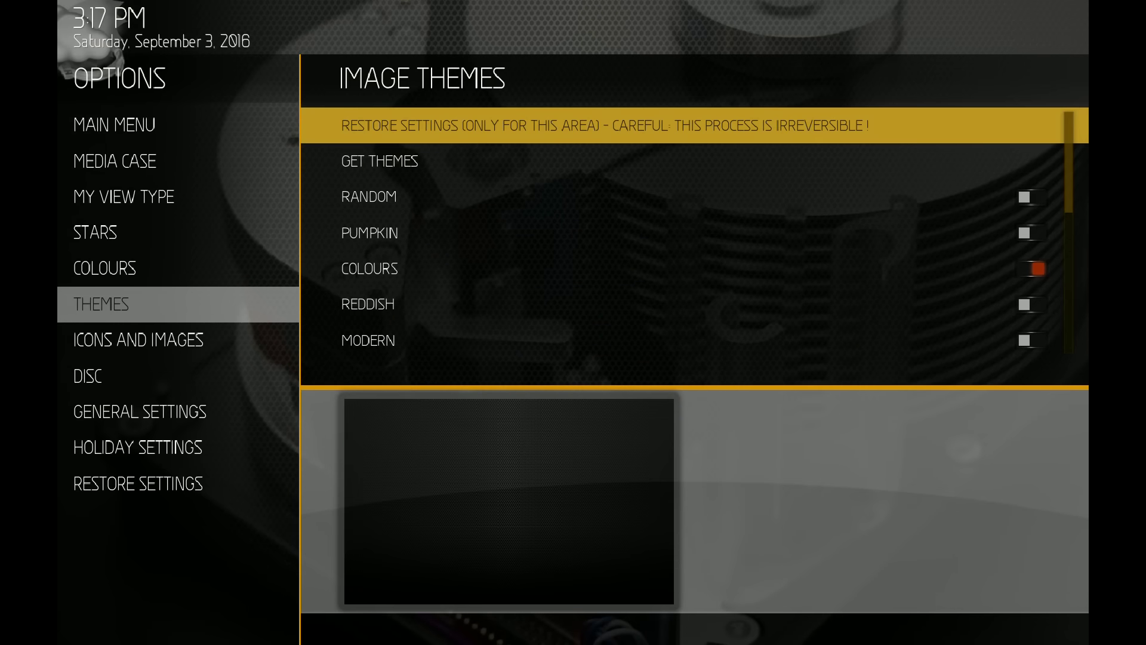
pyautogui.press('Down')
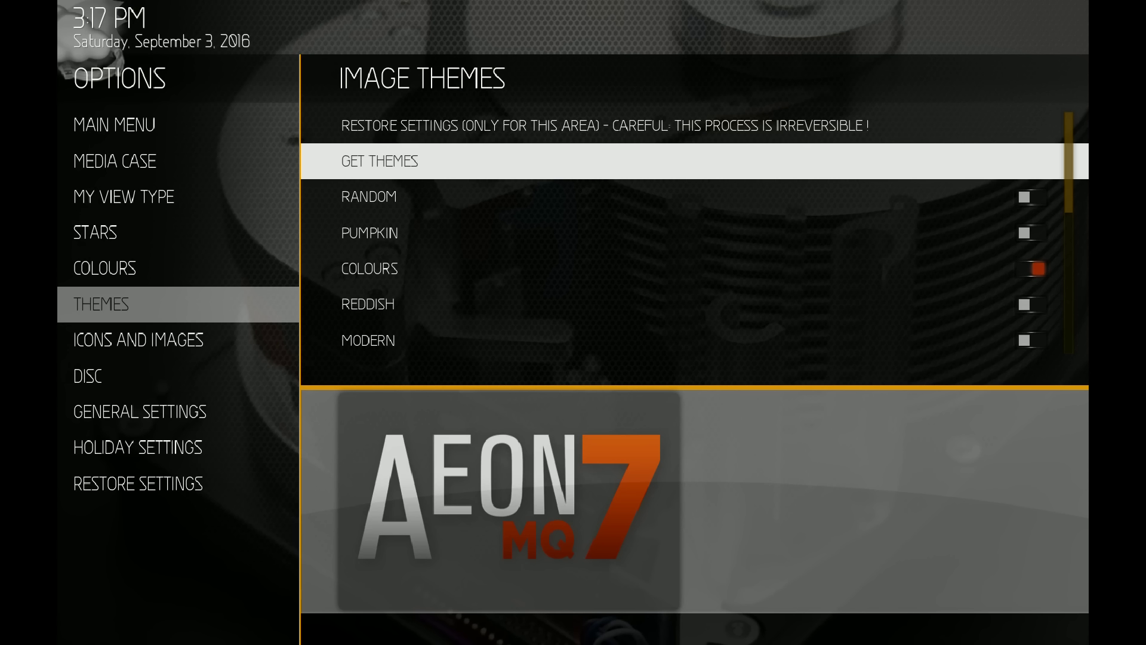
pyautogui.press('Return')
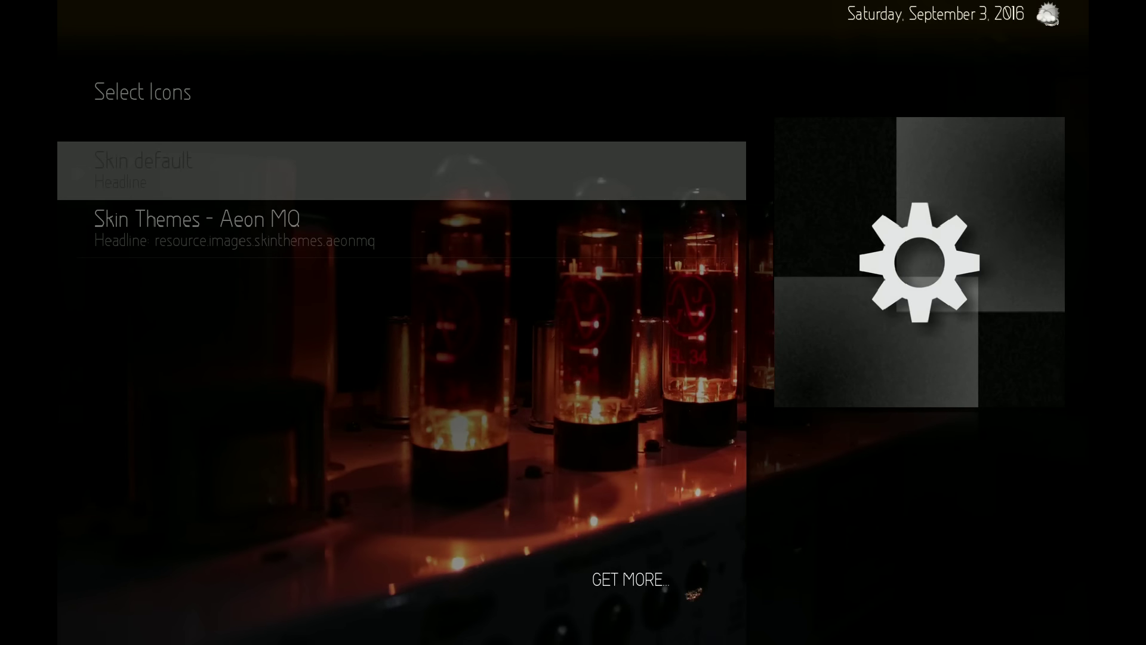
pyautogui.press('Return')
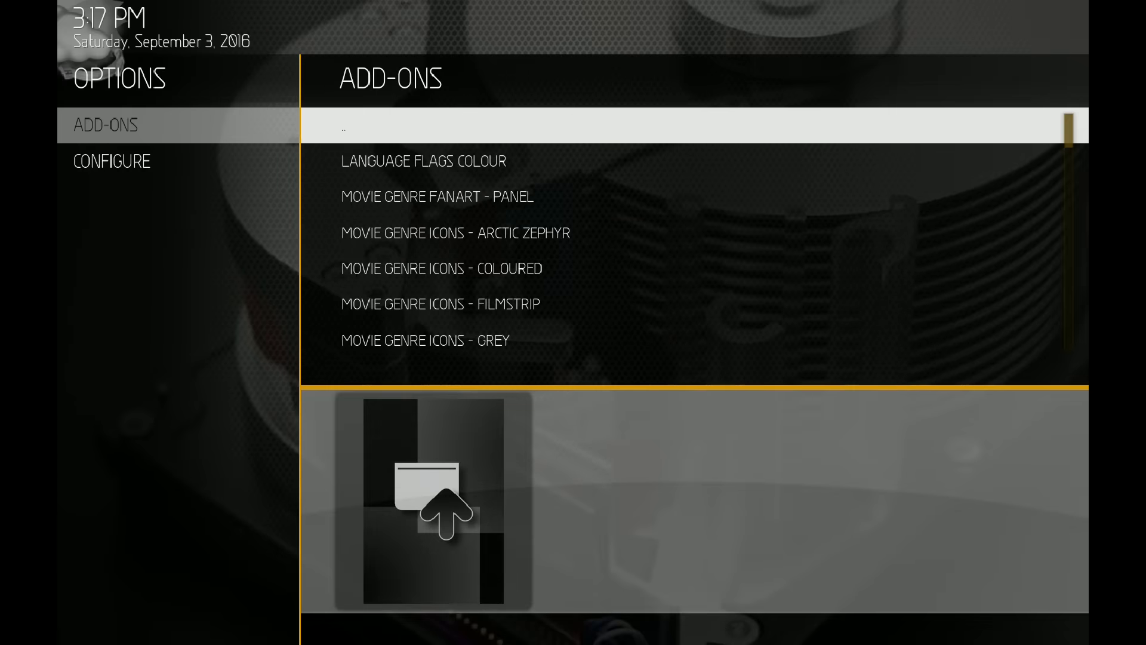
# Step: Find the Skin Themes - Aeon MQ entry in the image add-on list
pyautogui.press('Down')
pyautogui.press('Down')
pyautogui.press('Down')
pyautogui.press('Down')
pyautogui.press('Down')
pyautogui.press('Down')
pyautogui.press('Down')
pyautogui.press('Down')
pyautogui.press('Down')
pyautogui.press('Down')
pyautogui.press('Down')
pyautogui.press('Down')
pyautogui.press('Down')
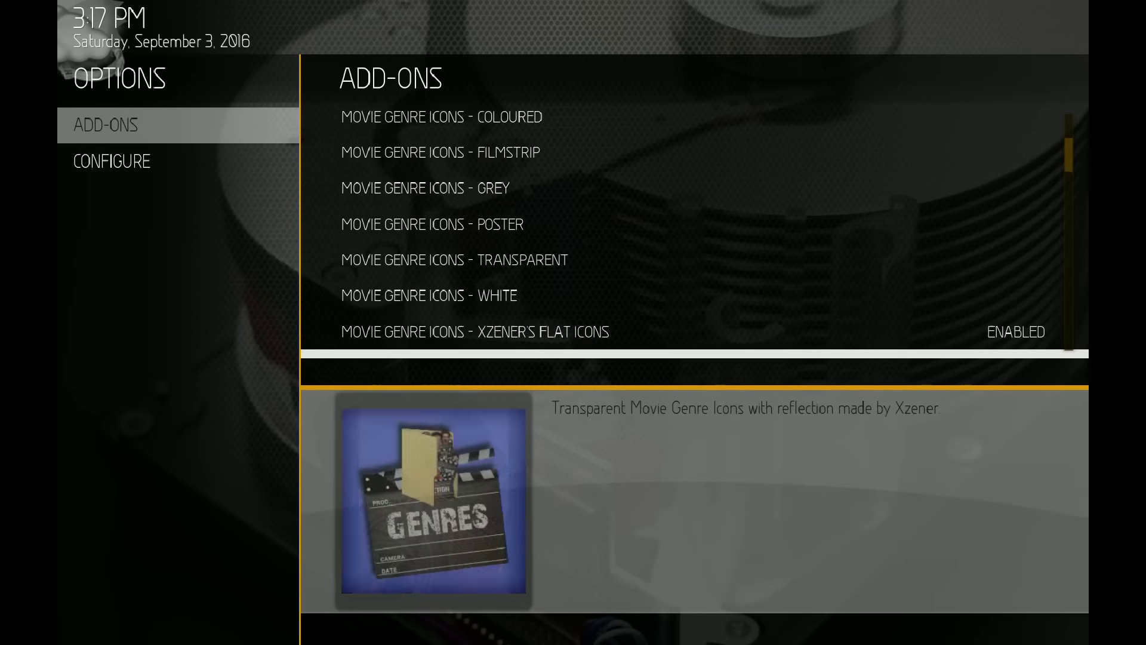
pyautogui.press('Down')
pyautogui.press('Down')
pyautogui.press('Down')
pyautogui.press('Down')
pyautogui.press('Down')
pyautogui.press('Down')
pyautogui.press('Down')
pyautogui.press('Down')
pyautogui.press('Down')
pyautogui.press('Down')
pyautogui.press('Down')
pyautogui.press('Down')
pyautogui.press('Down')
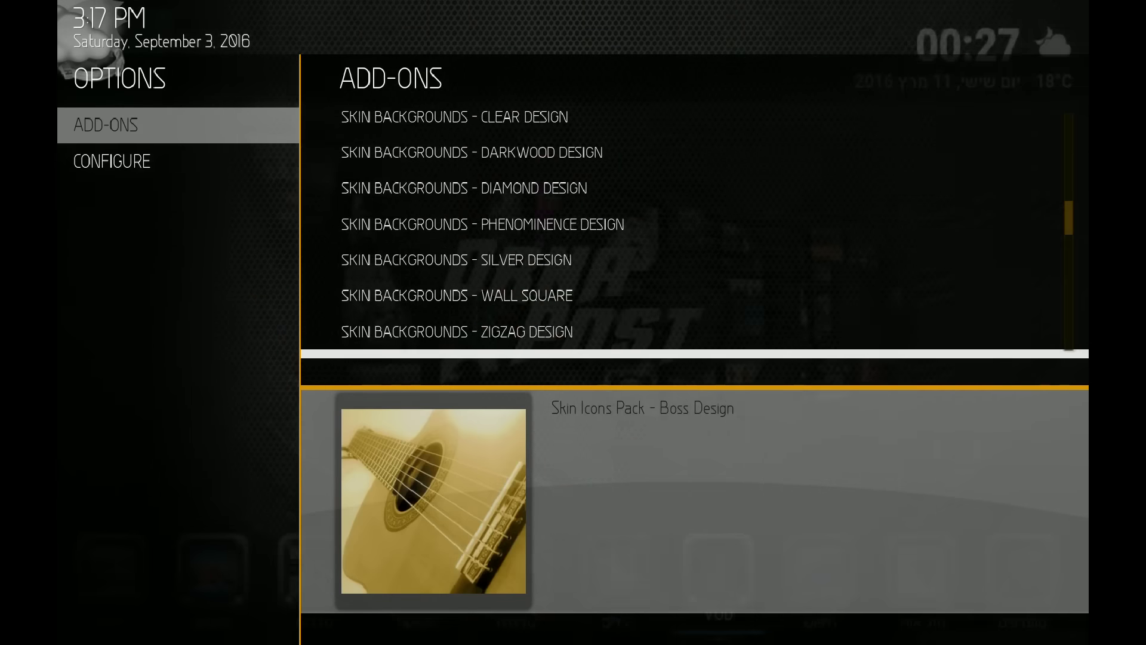
pyautogui.press('Down')
pyautogui.press('Down')
pyautogui.press('Down')
pyautogui.press('Down')
pyautogui.press('Down')
pyautogui.press('Down')
pyautogui.press('Down')
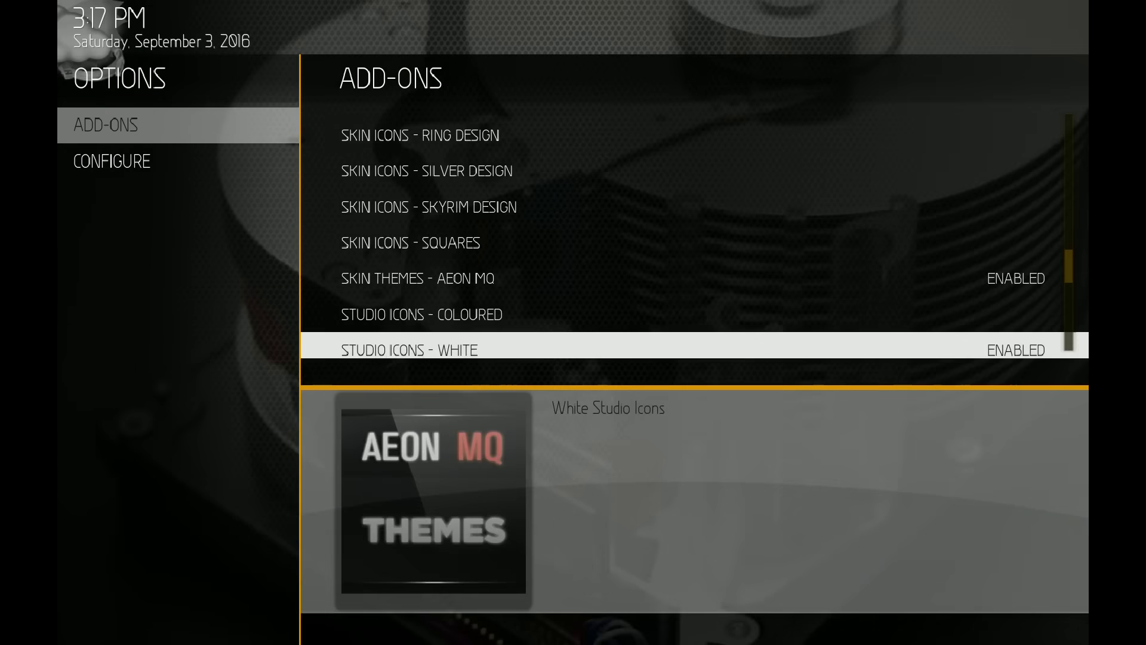
pyautogui.press('Up')
pyautogui.press('Up')
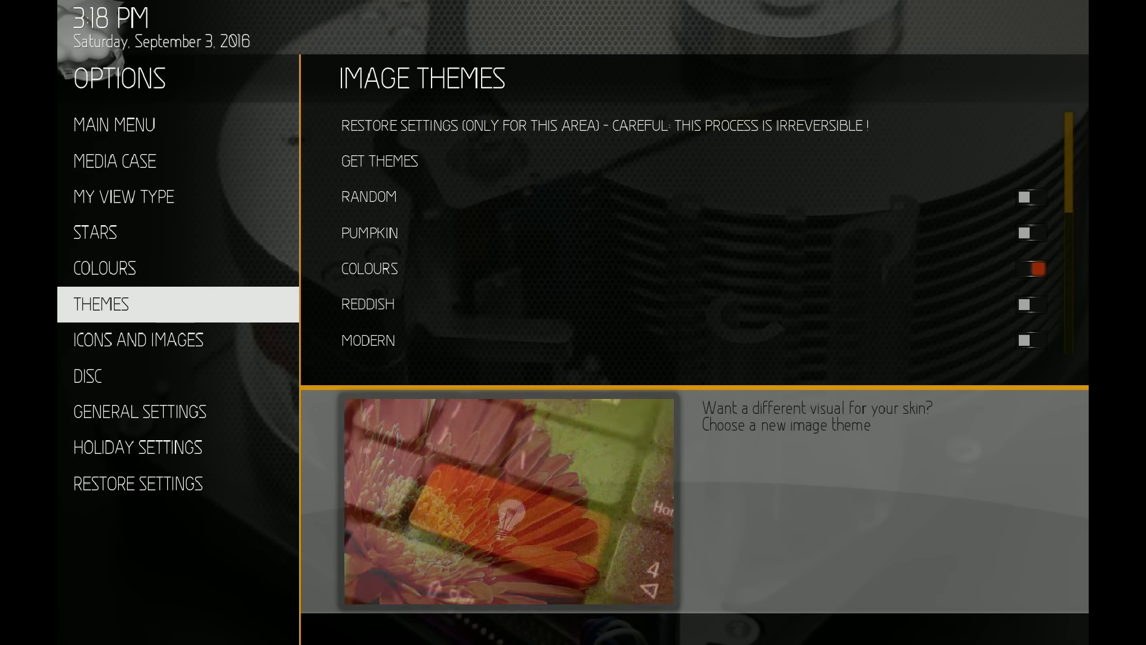
# Step: Enable the Halloween image theme for the skin
pyautogui.press('Up')
pyautogui.press('Up')
pyautogui.press('Down')
pyautogui.press('Down')
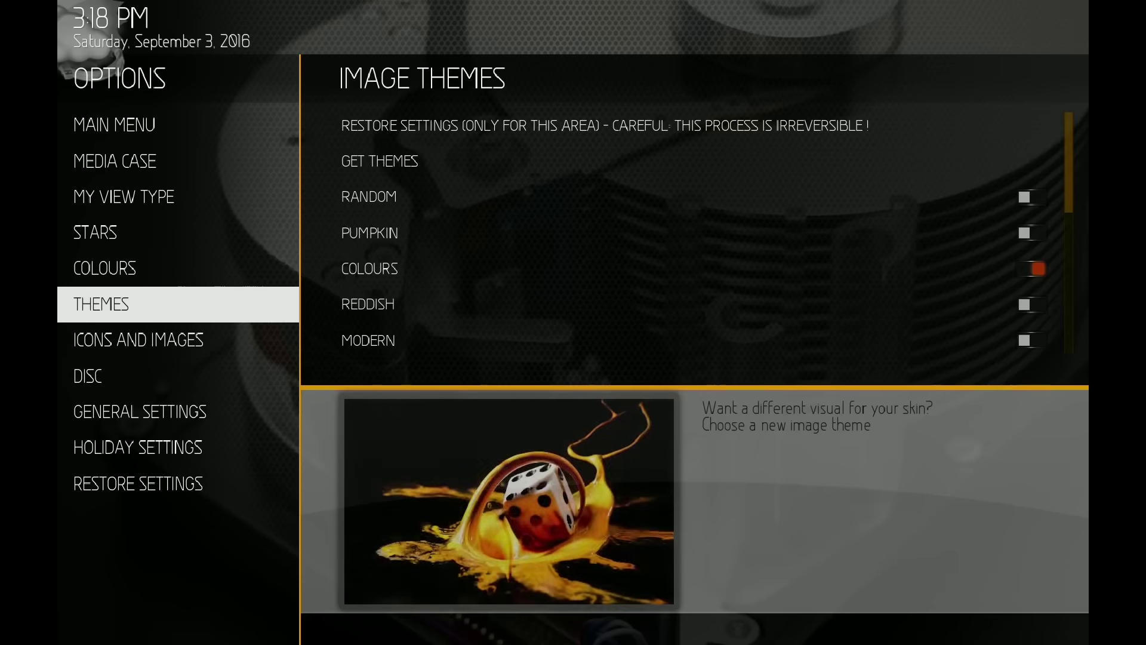
pyautogui.press('Right')
pyautogui.press('Up')
pyautogui.press('Up')
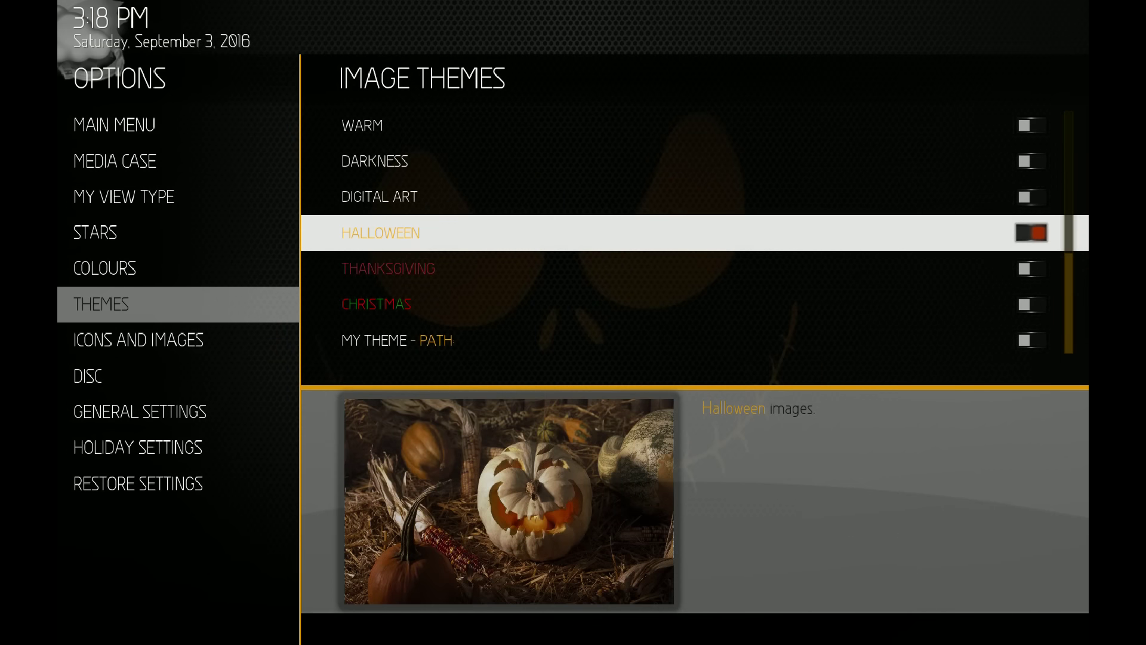
# Step: Open the holiday settings and review the Thanksgiving, leaves, Christmas and heavy, medium and light snow effects
pyautogui.press('Left')
pyautogui.press('Down')
pyautogui.press('Down')
pyautogui.press('Down')
pyautogui.press('Down')
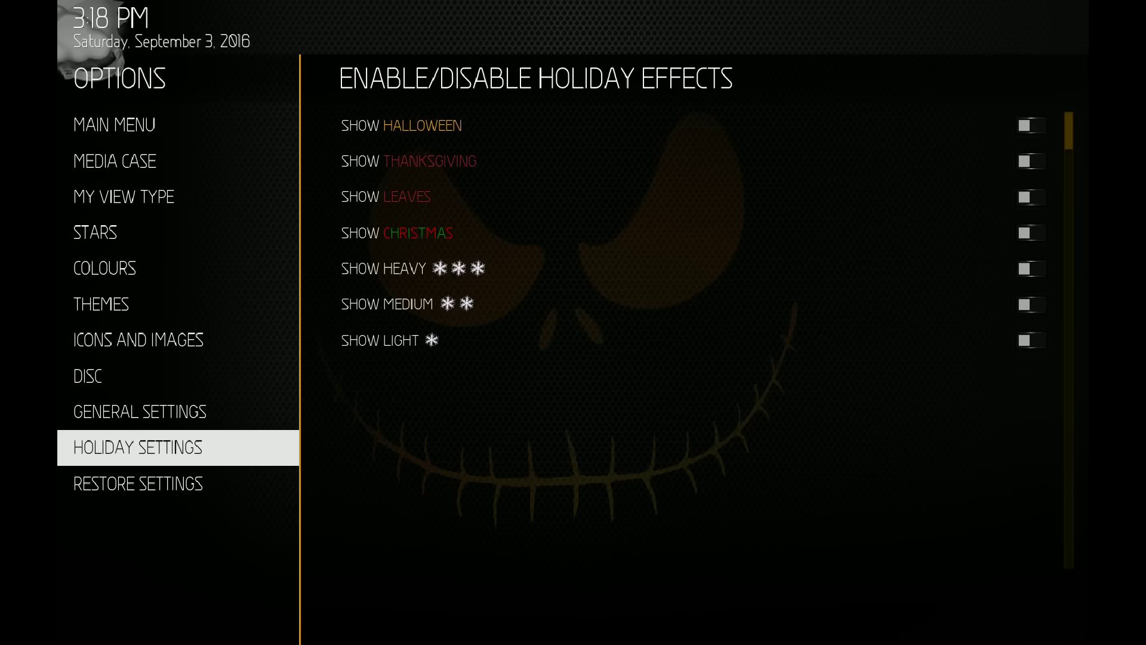
pyautogui.press('Right')
pyautogui.press('Down')
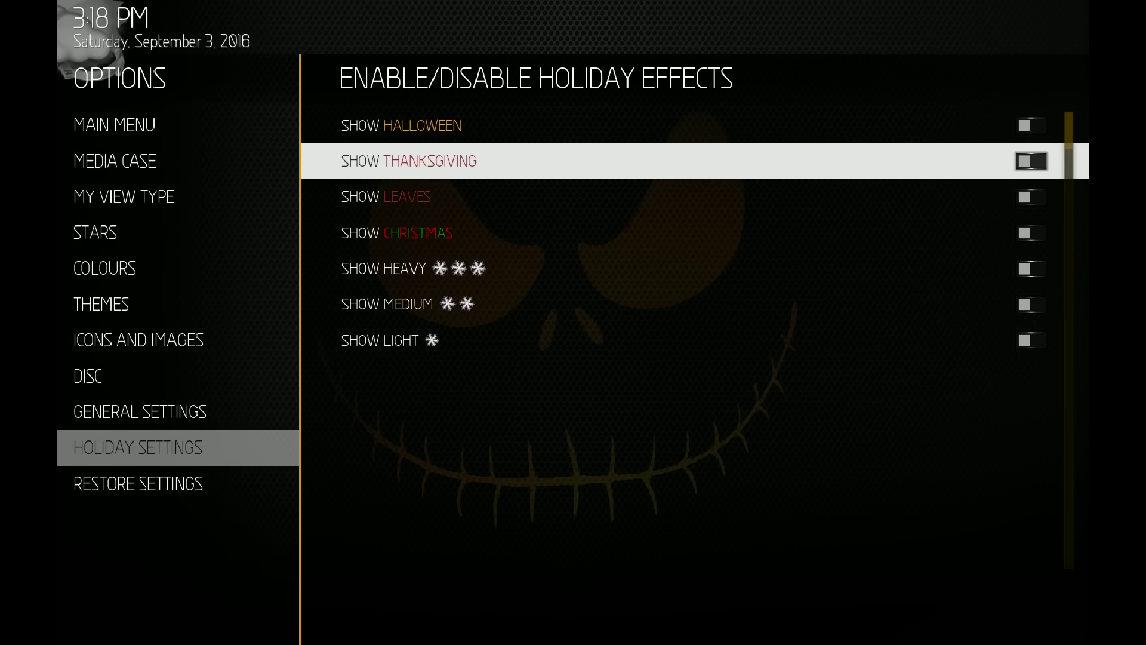
pyautogui.press('Down')
pyautogui.press('Down')
pyautogui.press('Down')
pyautogui.press('Down')
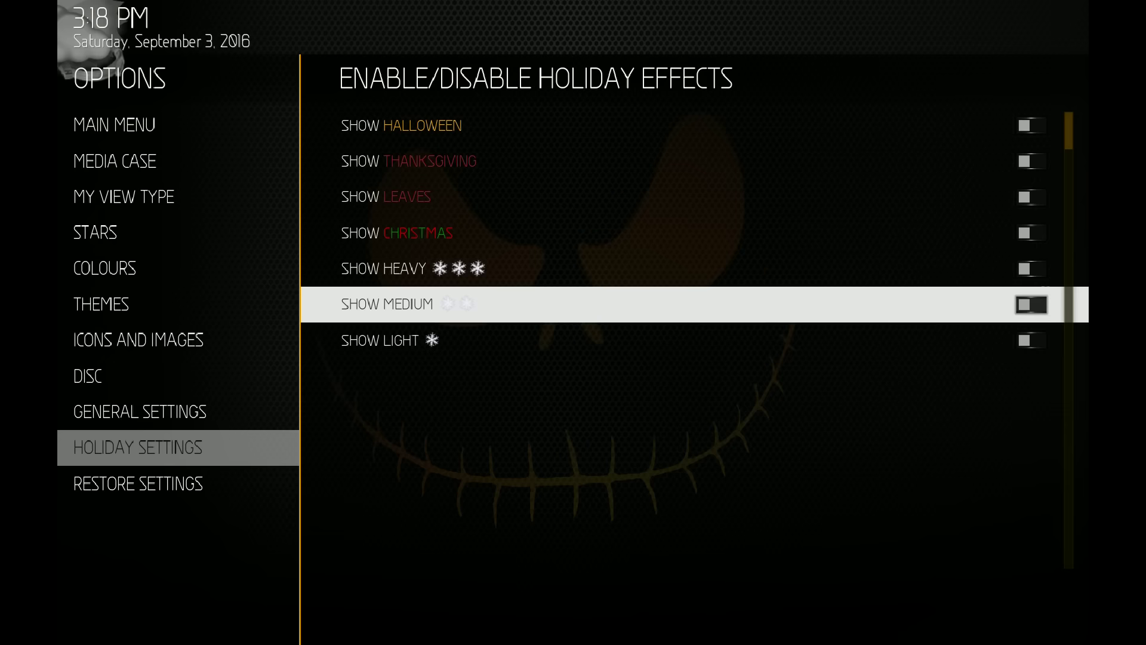
pyautogui.press('Up')
pyautogui.press('Down')
pyautogui.press('Down')
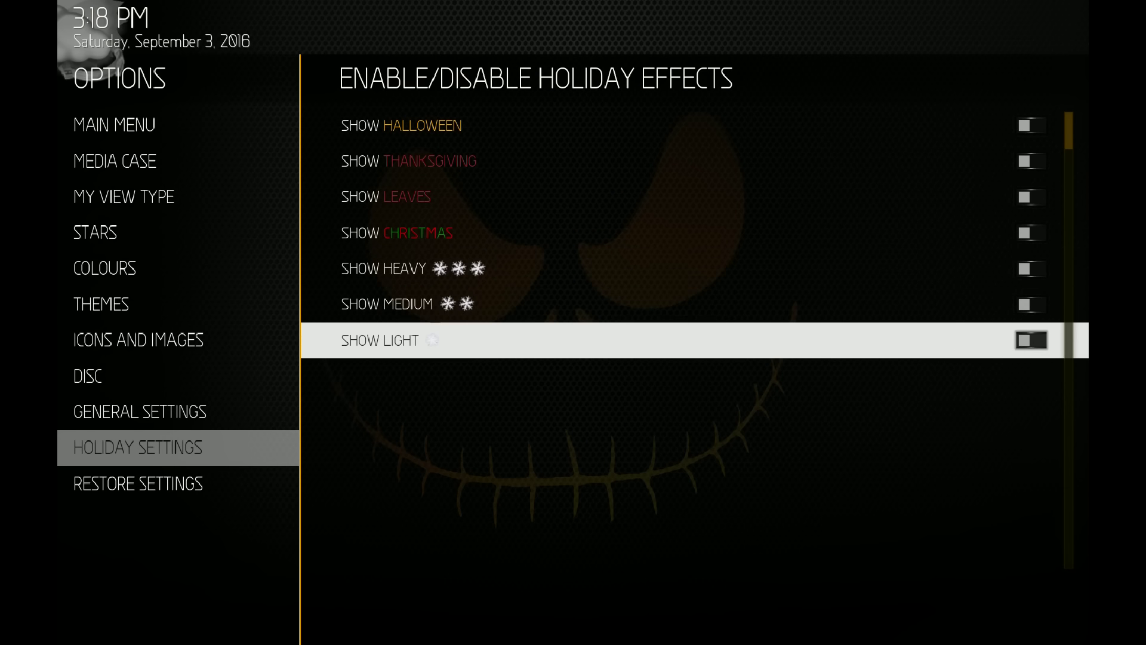
pyautogui.press('Up')
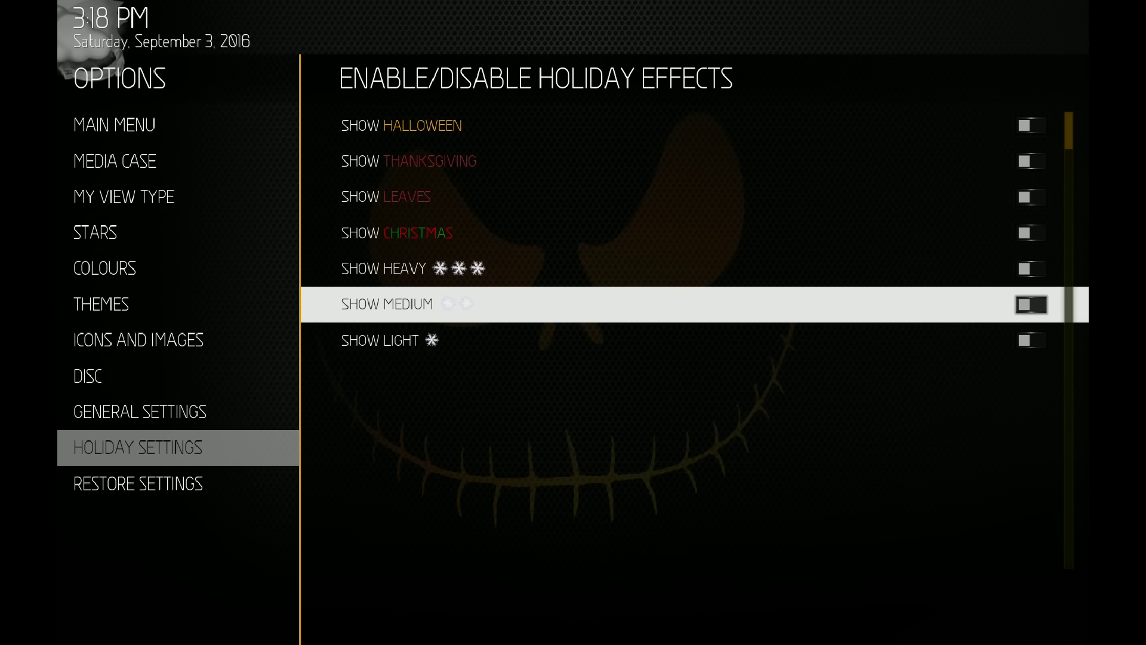
# Step: Turn on the Show Halloween holiday effect and leave the holiday settings
pyautogui.press('Up')
pyautogui.press('Up')
pyautogui.press('Up')
pyautogui.press('Up')
pyautogui.press('Up')
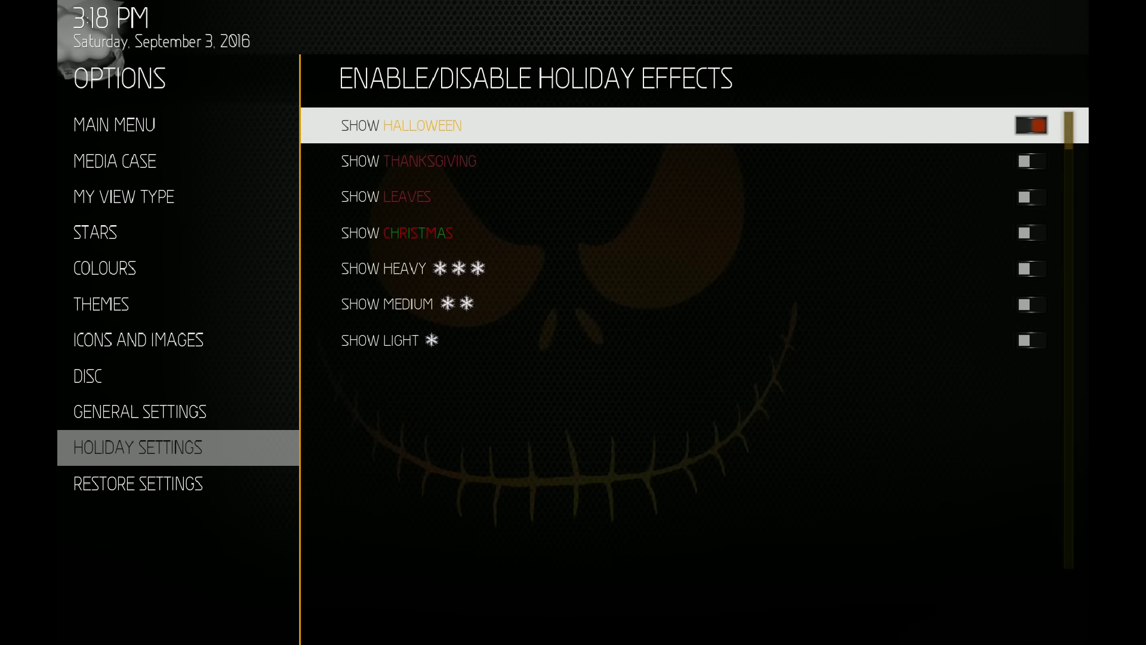
pyautogui.press('Escape')
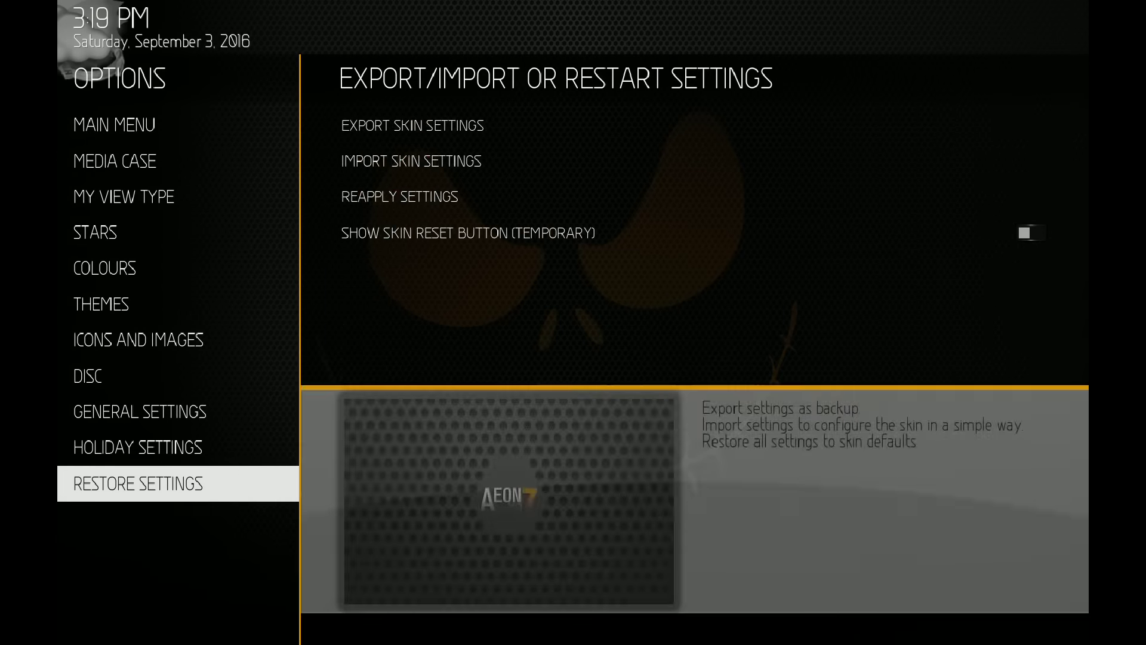
# Step: Set the main menu font to Thanksgiving
pyautogui.press('Right')
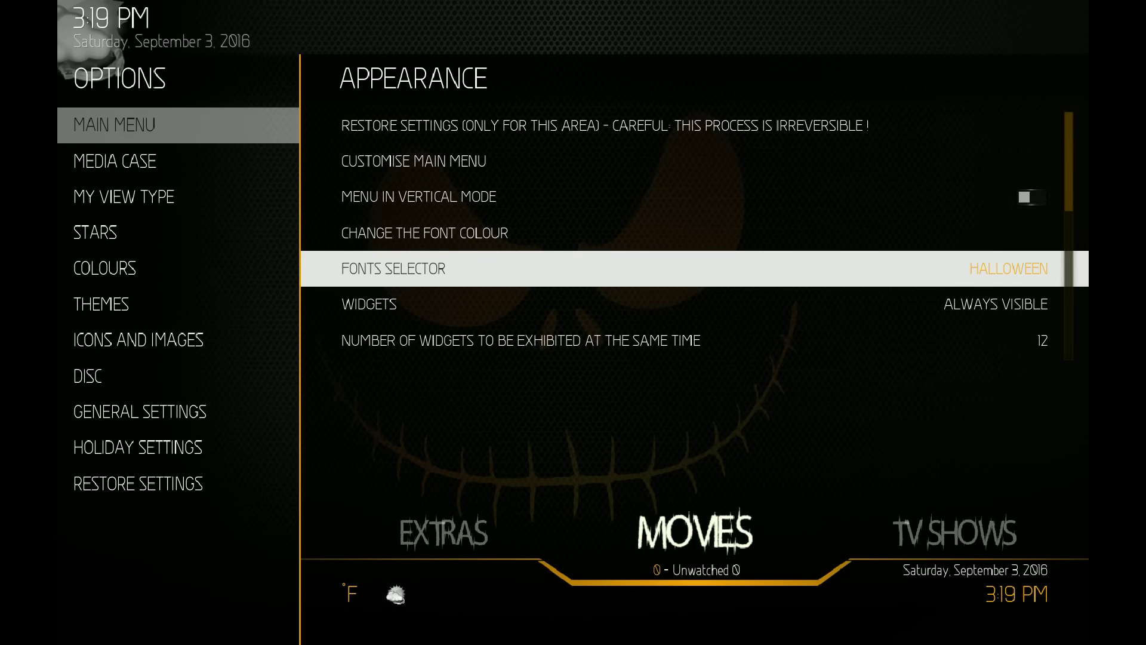
pyautogui.press('Return')
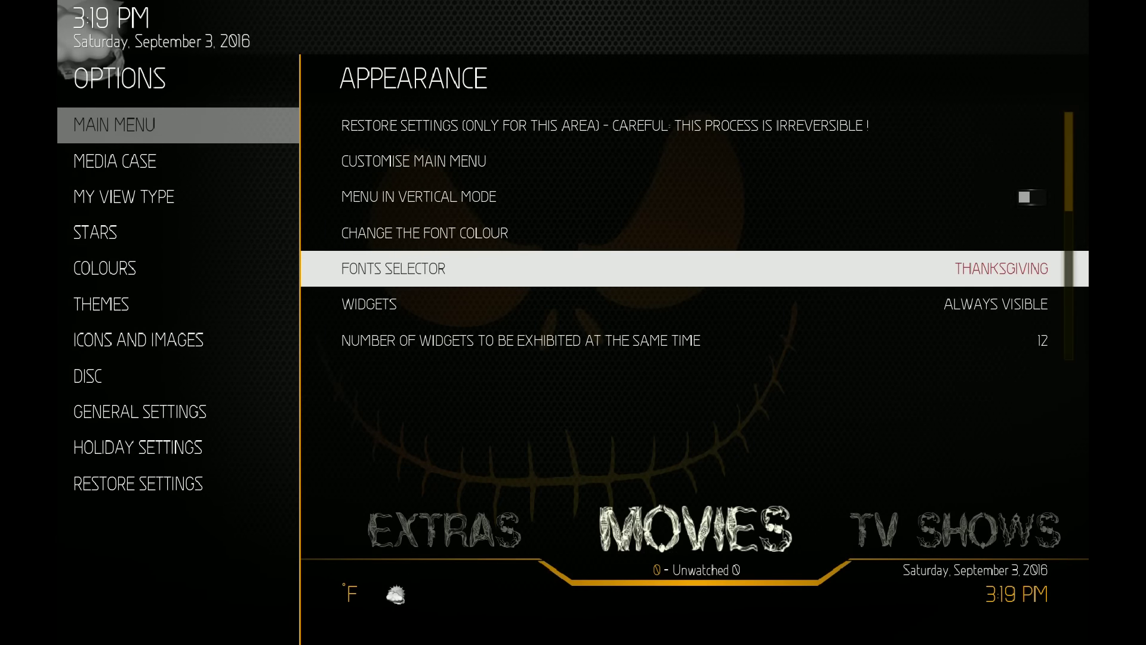
pyautogui.press('Left')
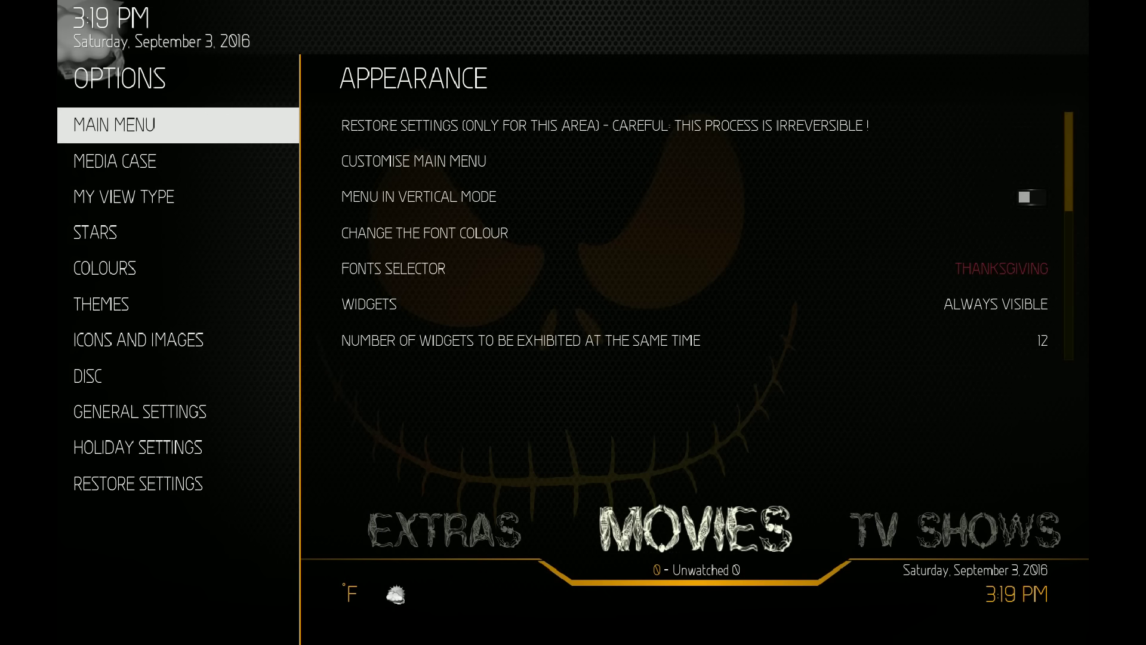
# Step: Enable the Thanksgiving image theme for the skin
pyautogui.press('Down')
pyautogui.press('Down')
pyautogui.press('Down')
pyautogui.press('Down')
pyautogui.press('Down')
pyautogui.press('Right')
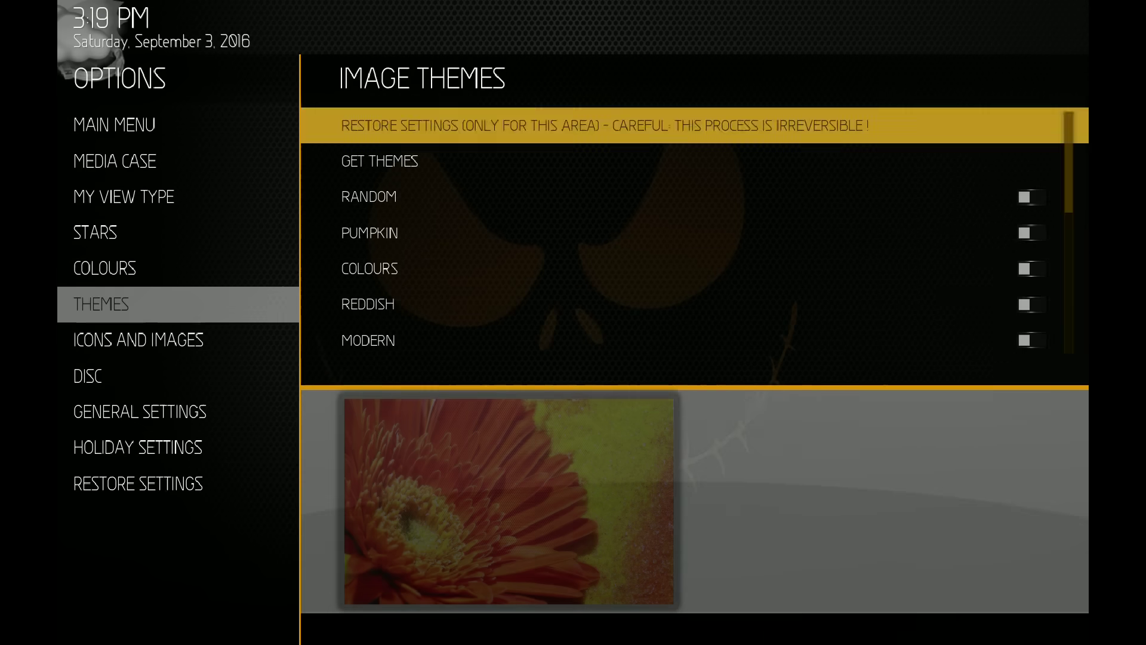
pyautogui.press('Up')
pyautogui.press('Up')
pyautogui.press('Up')
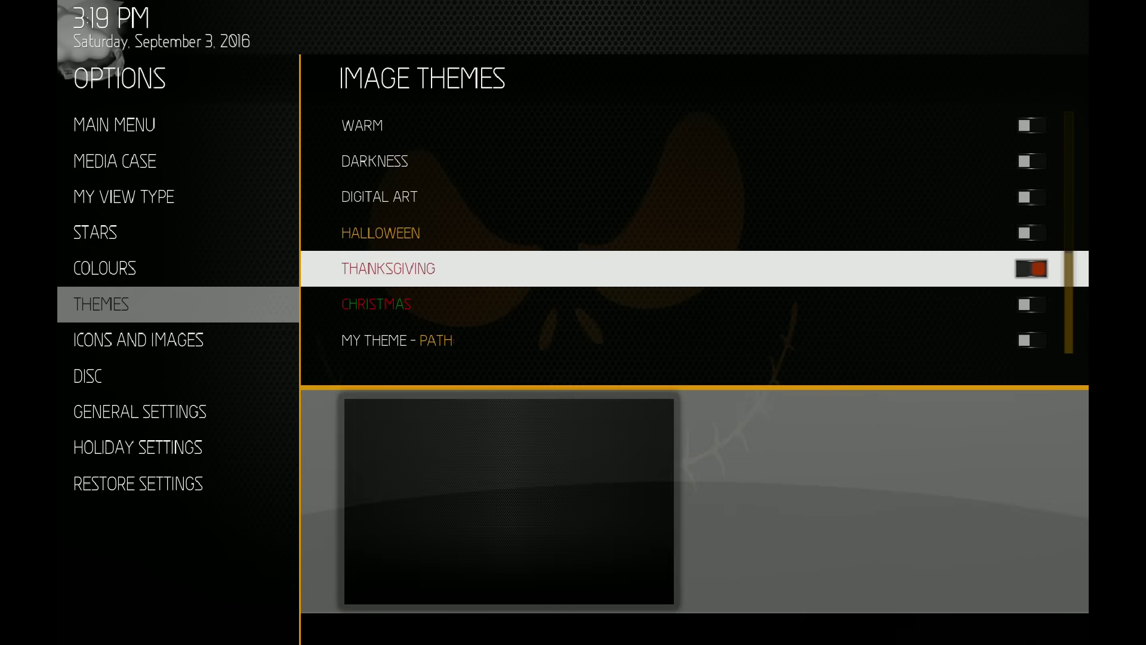
pyautogui.press('Left')
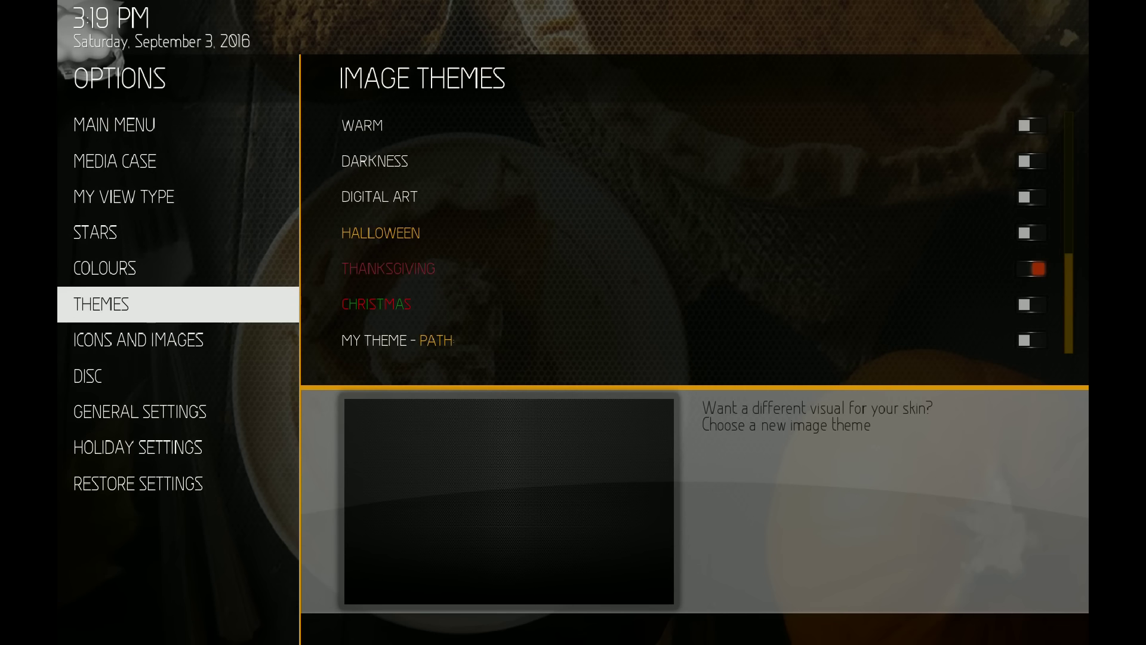
# Step: Turn off the Show Halloween holiday effect, turn on Show Thanksgiving, and leave the skin settings
pyautogui.press('Down')
pyautogui.press('Down')
pyautogui.press('Down')
pyautogui.press('Down')
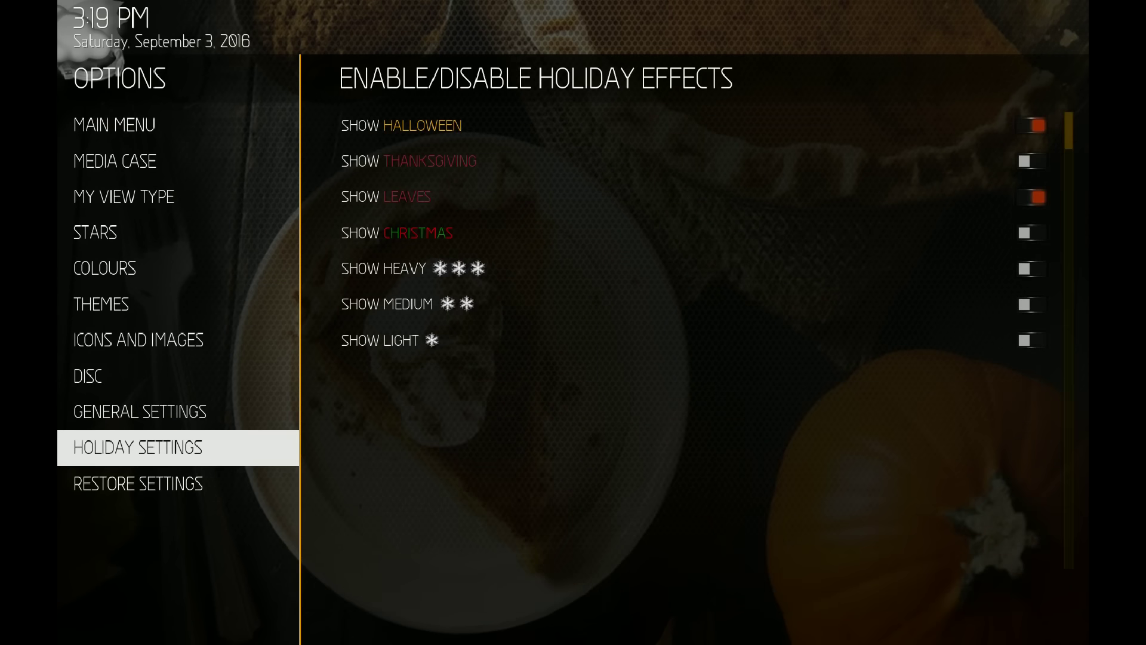
pyautogui.press('Right')
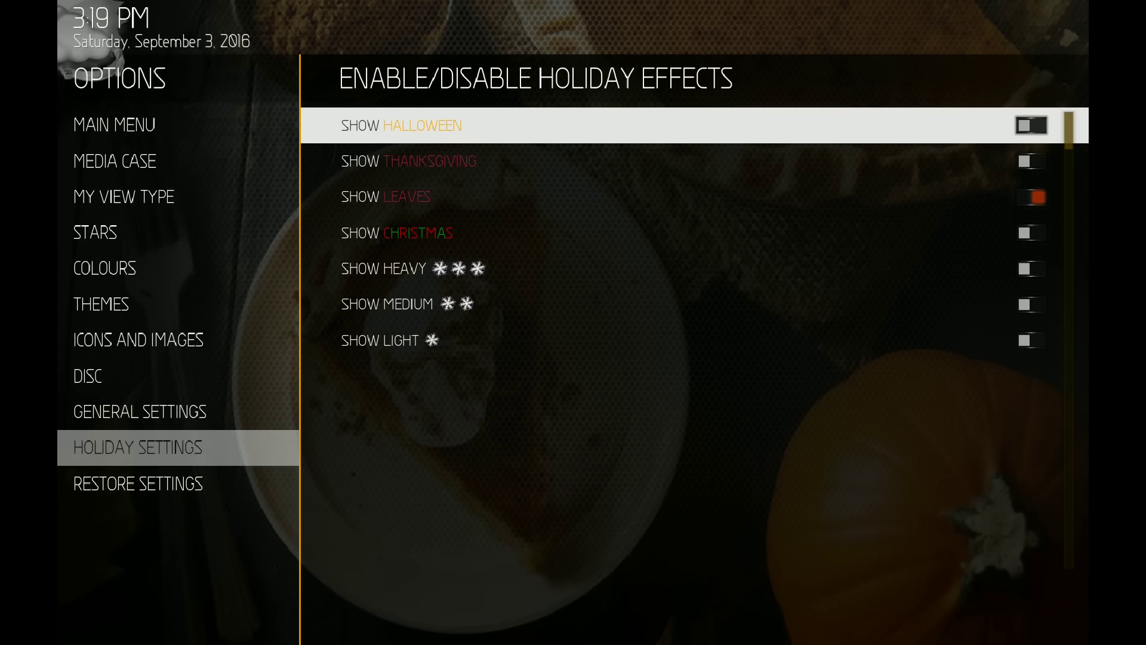
pyautogui.press('Down')
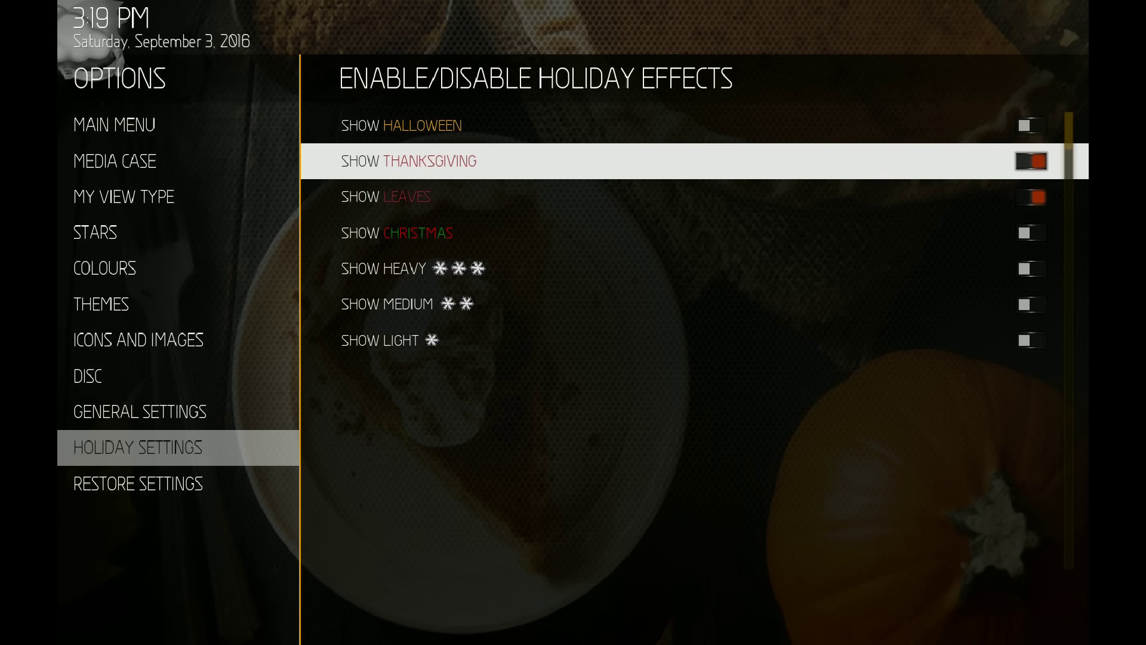
pyautogui.press('Escape')
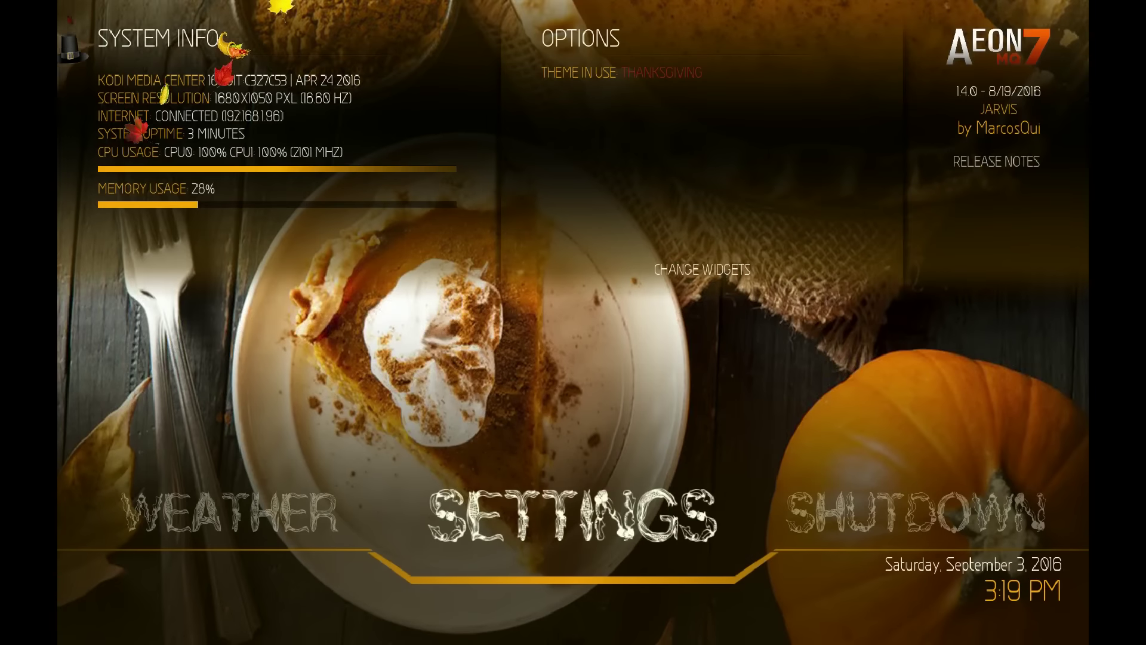
# Step: Reopen the skin settings and set the main menu font to Candy Cane
pyautogui.press('Right')
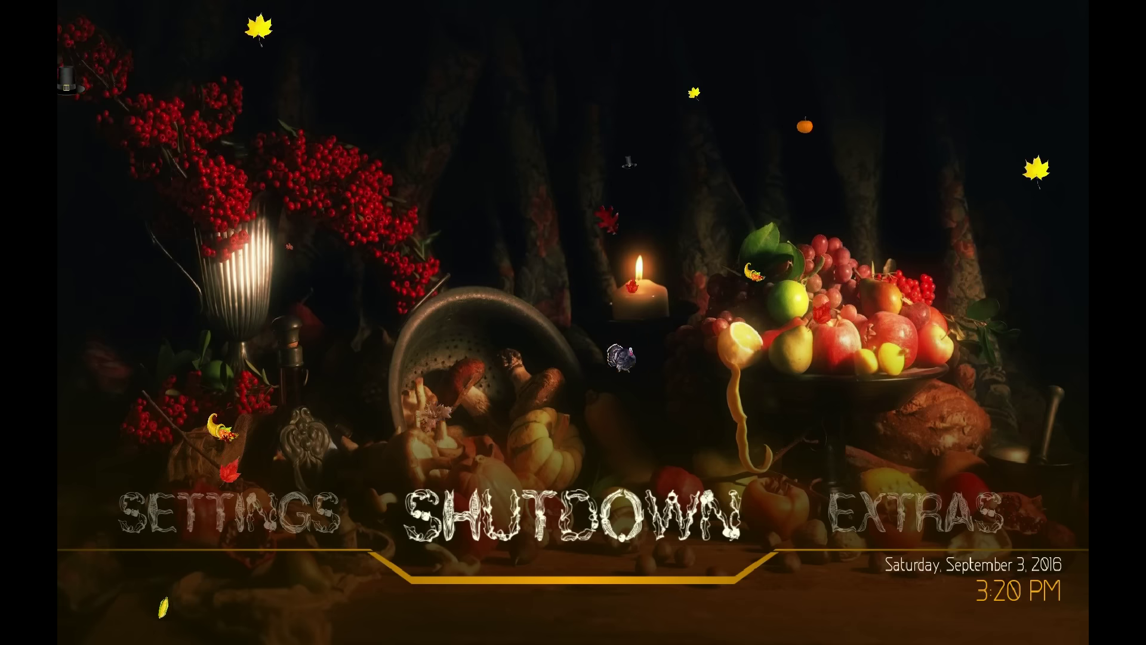
pyautogui.press('Left')
pyautogui.press('Down')
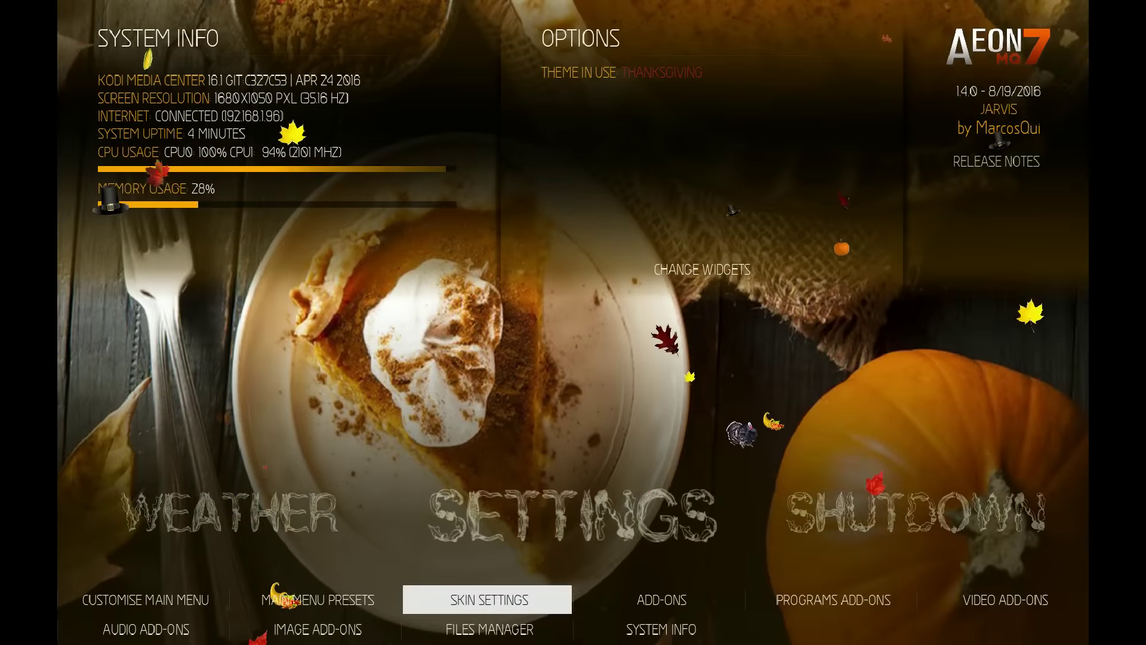
pyautogui.press('Return')
pyautogui.press('Down')
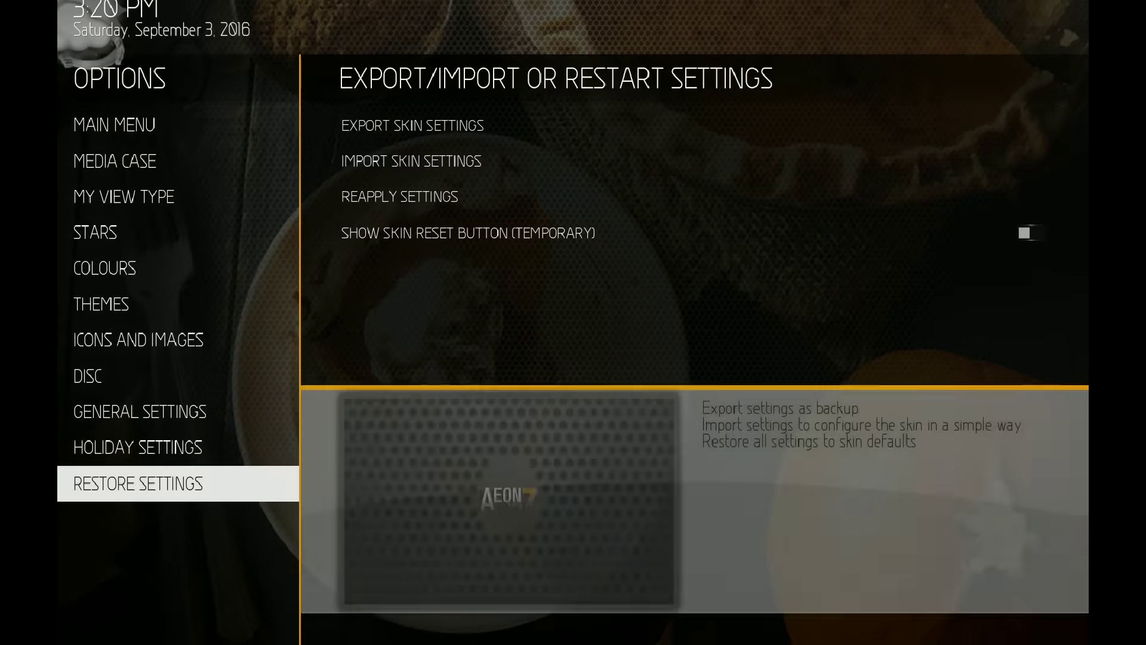
pyautogui.press('Down')
pyautogui.press('Right')
pyautogui.press('Return')
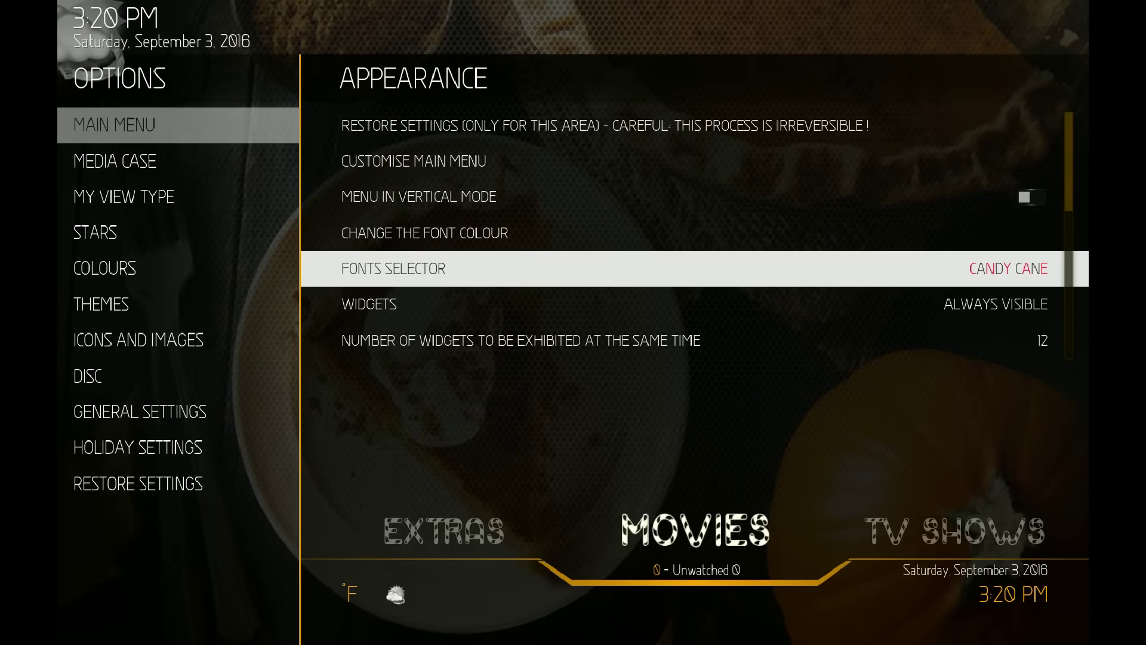
pyautogui.press('Left')
# Step: Enable the Christmas image theme for the skin
pyautogui.press('Down')
pyautogui.press('Down')
pyautogui.press('Down')
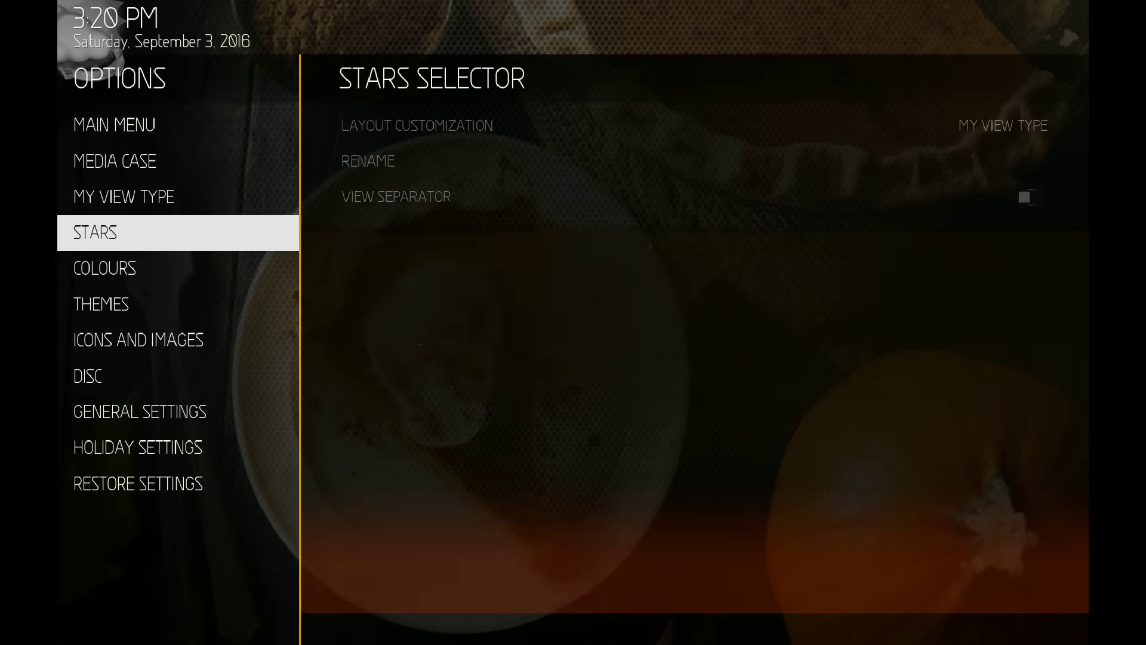
pyautogui.press('Down')
pyautogui.press('Down')
pyautogui.press('Right')
pyautogui.press('Up')
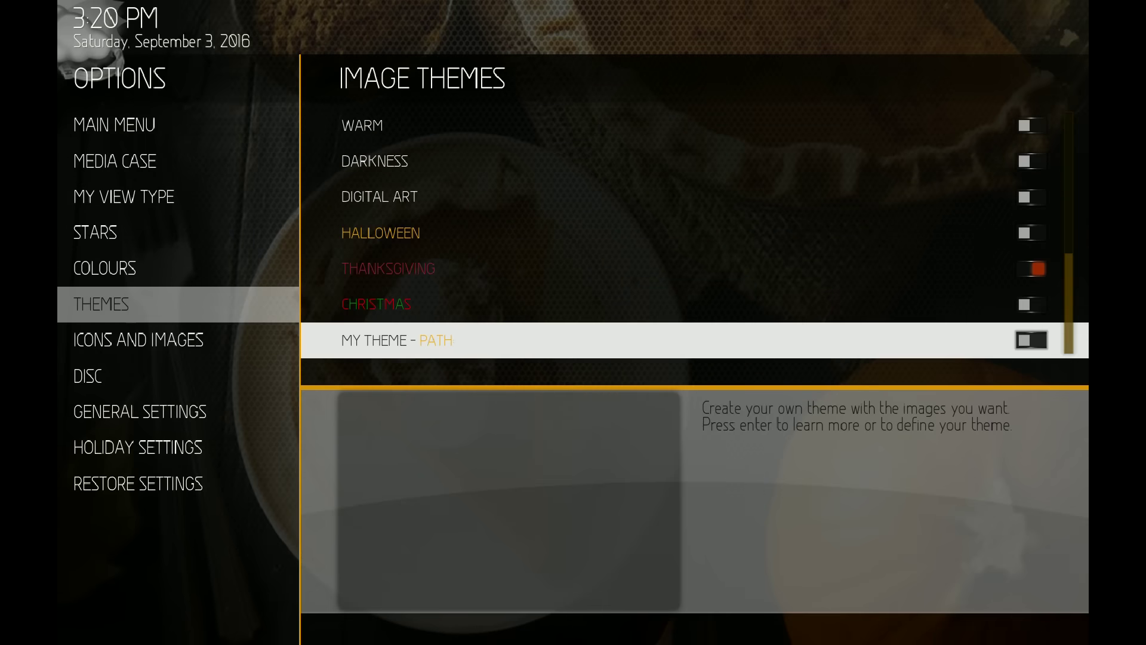
pyautogui.press('Up')
pyautogui.press('Return')
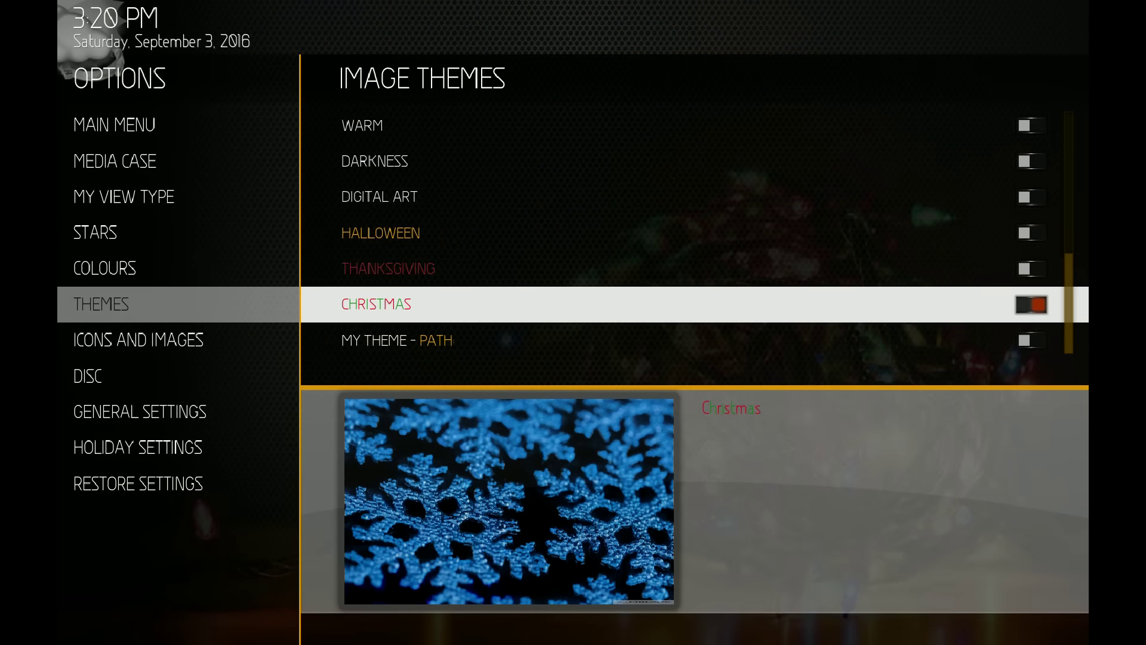
pyautogui.press('Left')
# Step: In the holiday settings, turn off the Thanksgiving and Leaves effects and turn on the Christmas and heavy snow effects
pyautogui.press('Down')
pyautogui.press('Down')
pyautogui.press('Down')
pyautogui.press('Down')
pyautogui.press('Right')
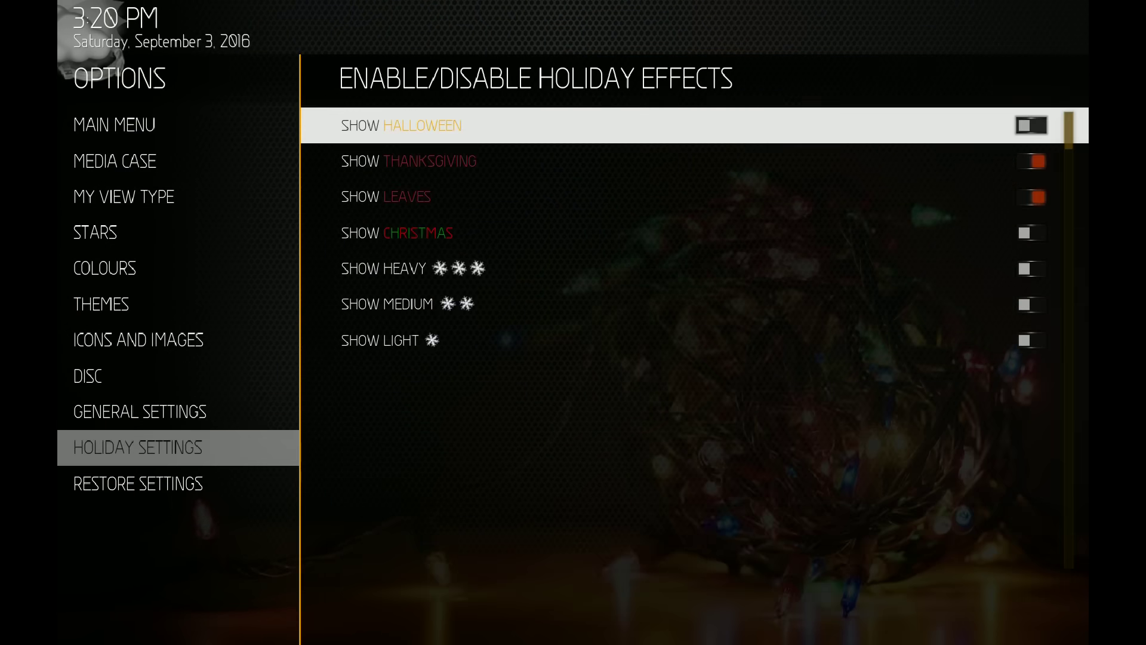
pyautogui.press('Down')
pyautogui.press('Down')
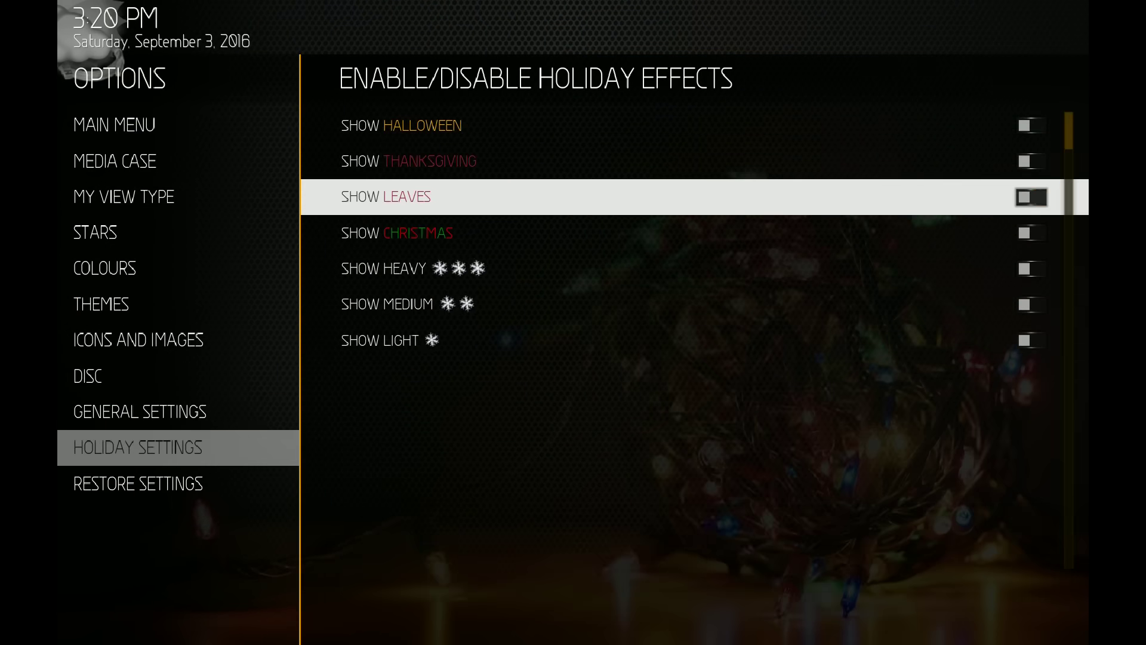
pyautogui.press('Down')
pyautogui.press('Down')
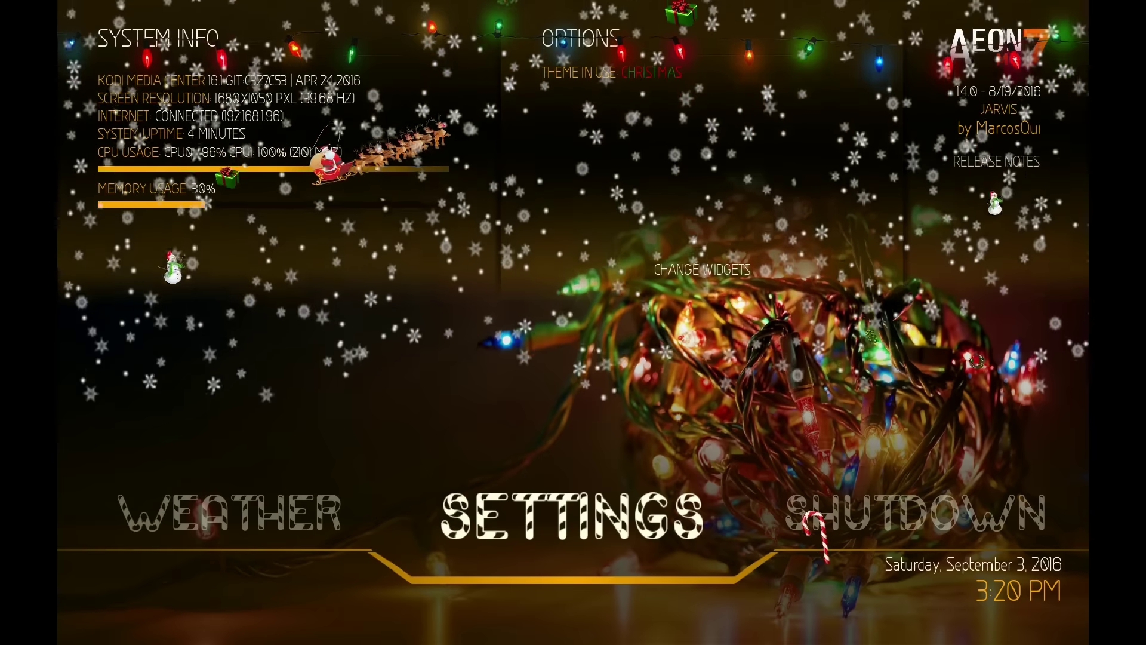
# Step: Reopen the holiday settings, replace the heavy snow effect with medium snow, and return to the home screen
pyautogui.press('Down')
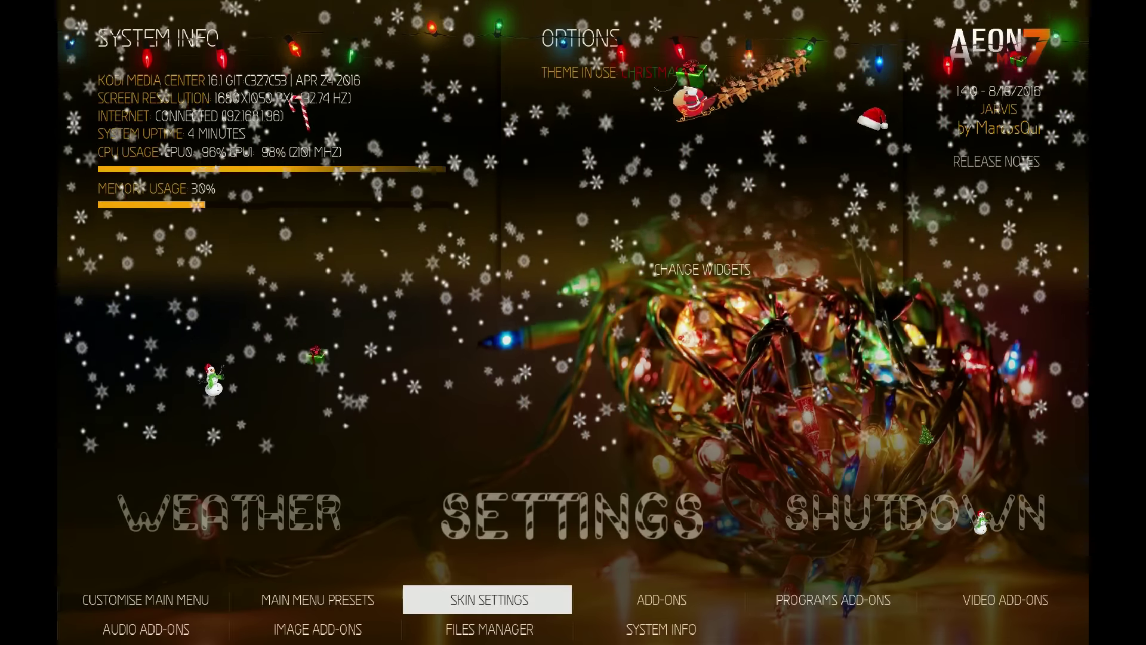
pyautogui.press('Return')
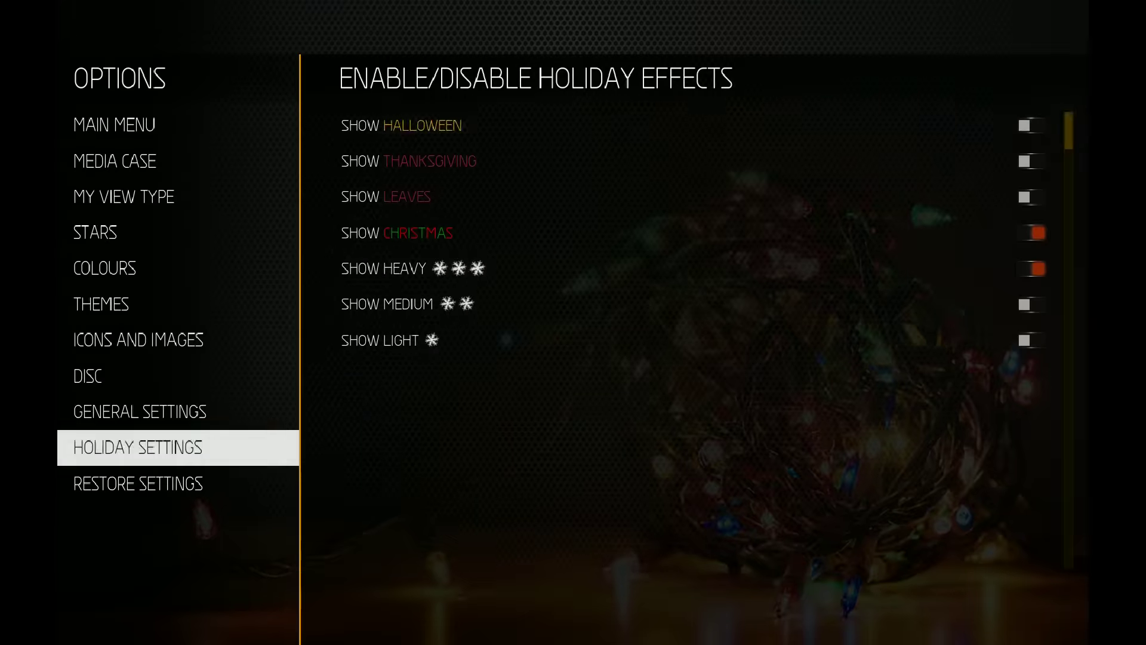
pyautogui.press('Right')
pyautogui.press('Down')
pyautogui.press('Down')
pyautogui.press('Down')
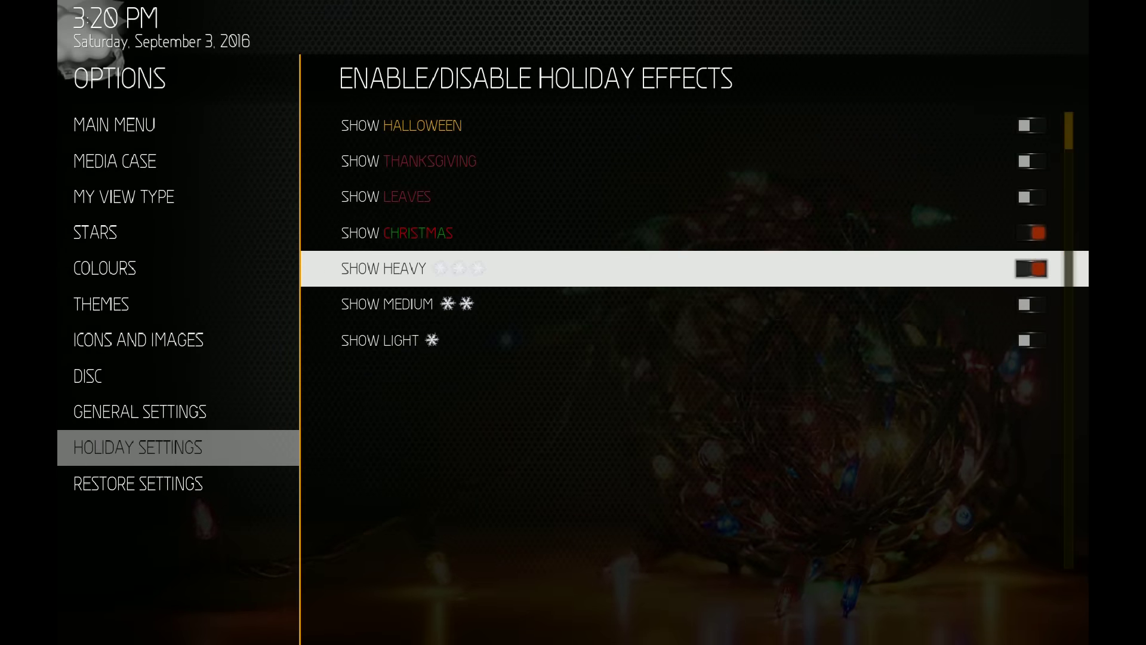
pyautogui.press('Return')
pyautogui.press('Down')
pyautogui.press('Escape')
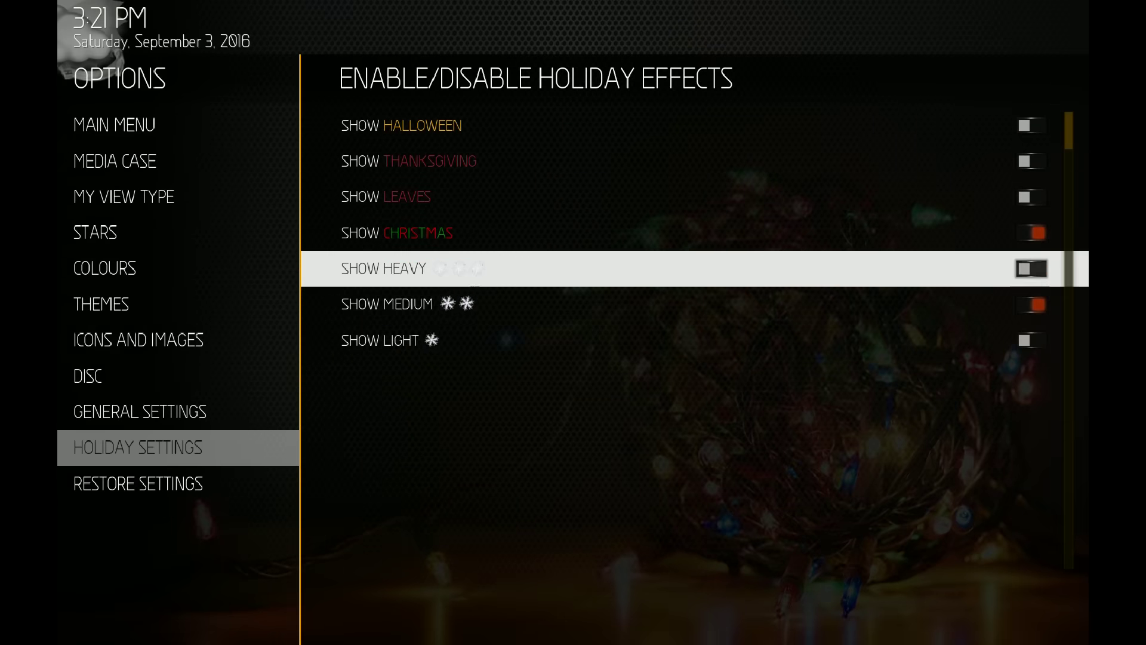
# Step: Turn off the medium snow effect, turn on the light one, and leave the holiday settings
pyautogui.press('Down')
pyautogui.press('Return')
pyautogui.press('Down')
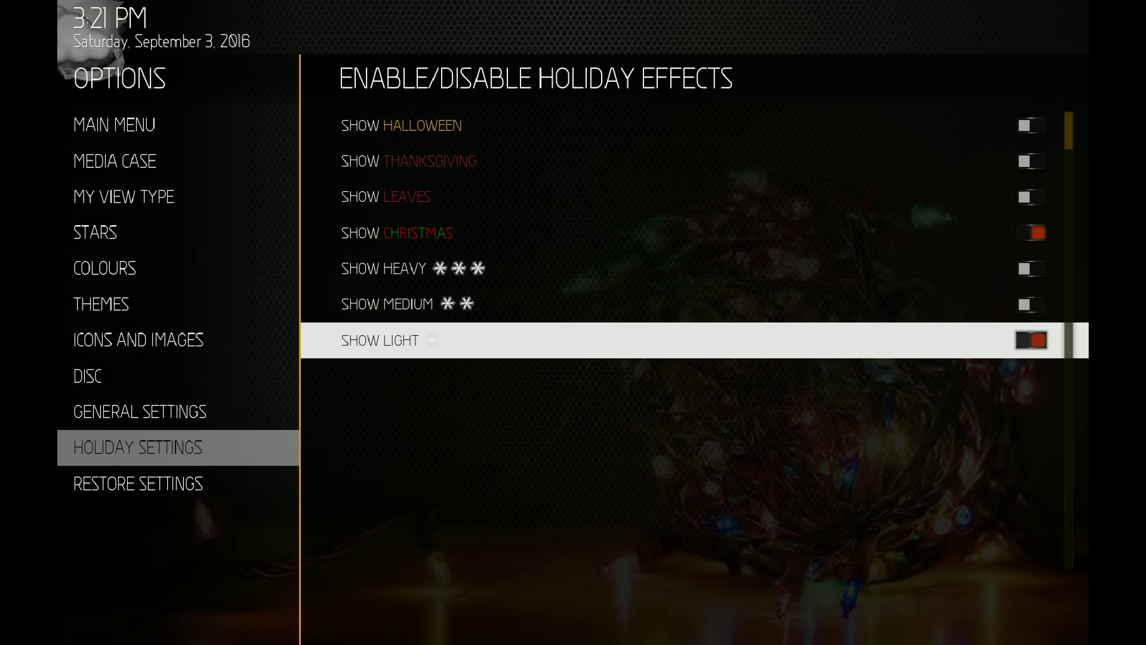
pyautogui.press('Escape')
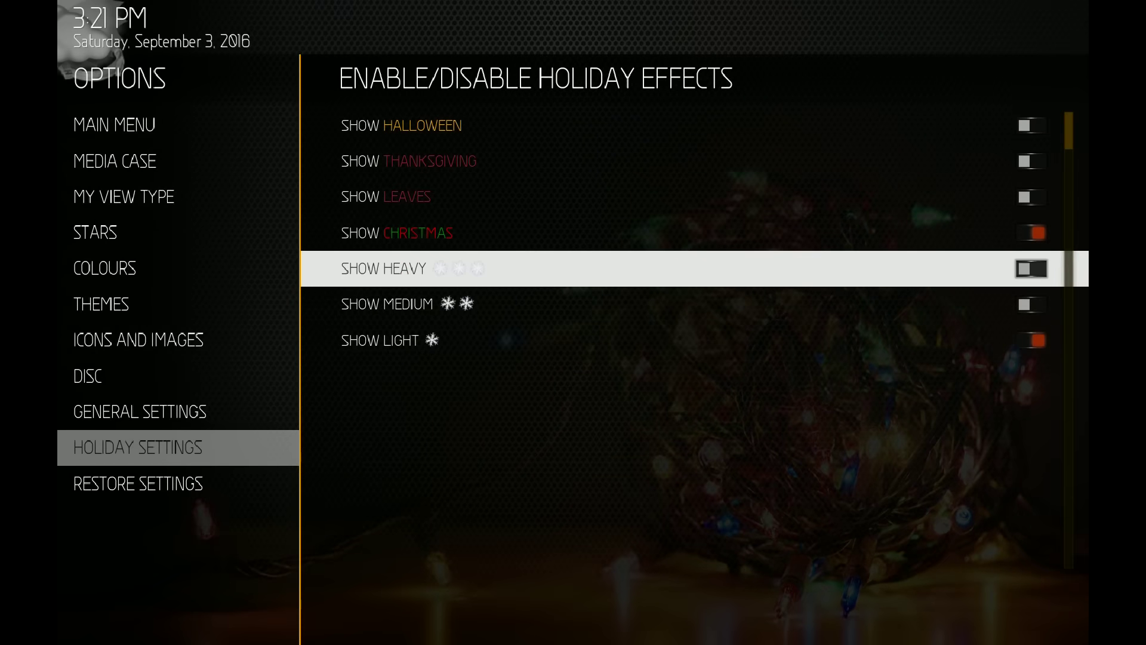
# Step: Turn on the medium snow effect in addition to the light one
pyautogui.press('Down')
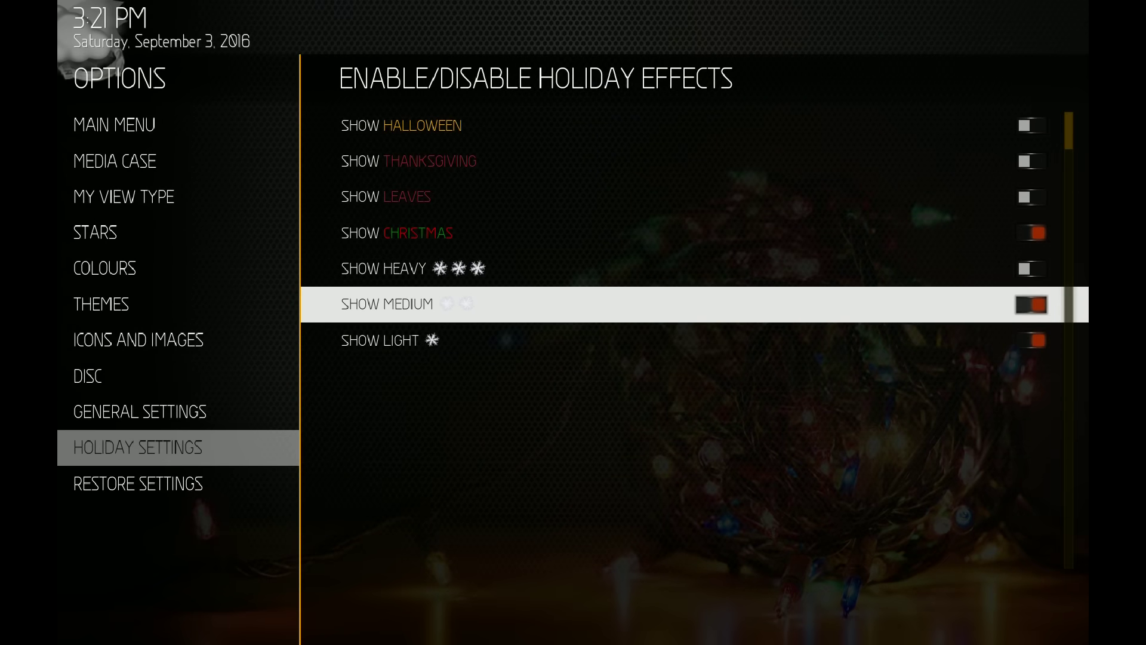